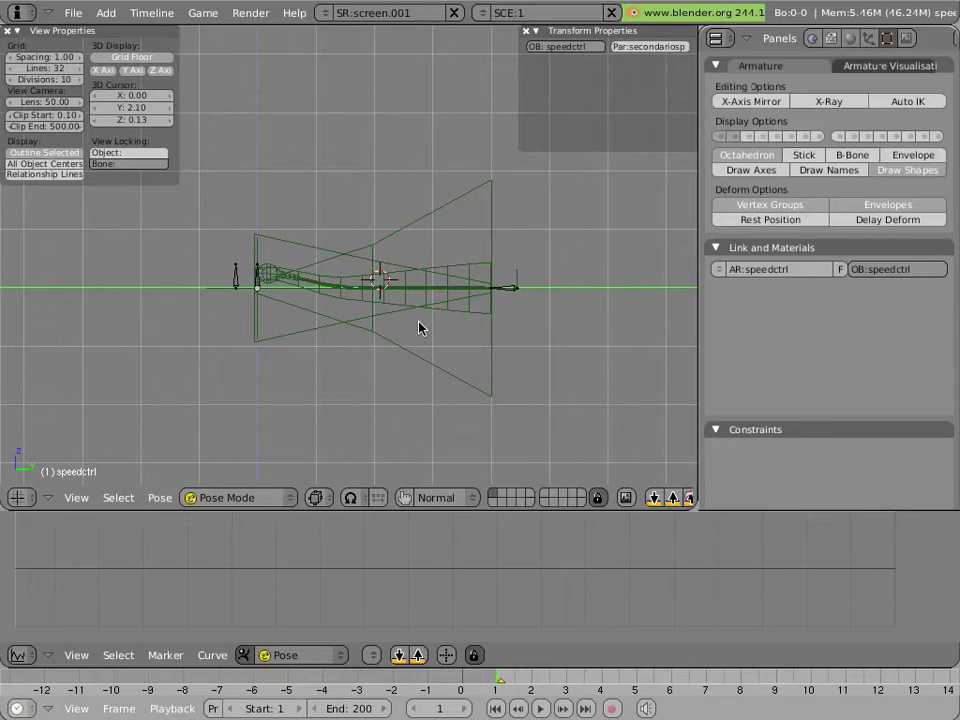
- Select the swimangle bone at the tip of the speedctrl armature in Pose Mode
right_click(255, 280)
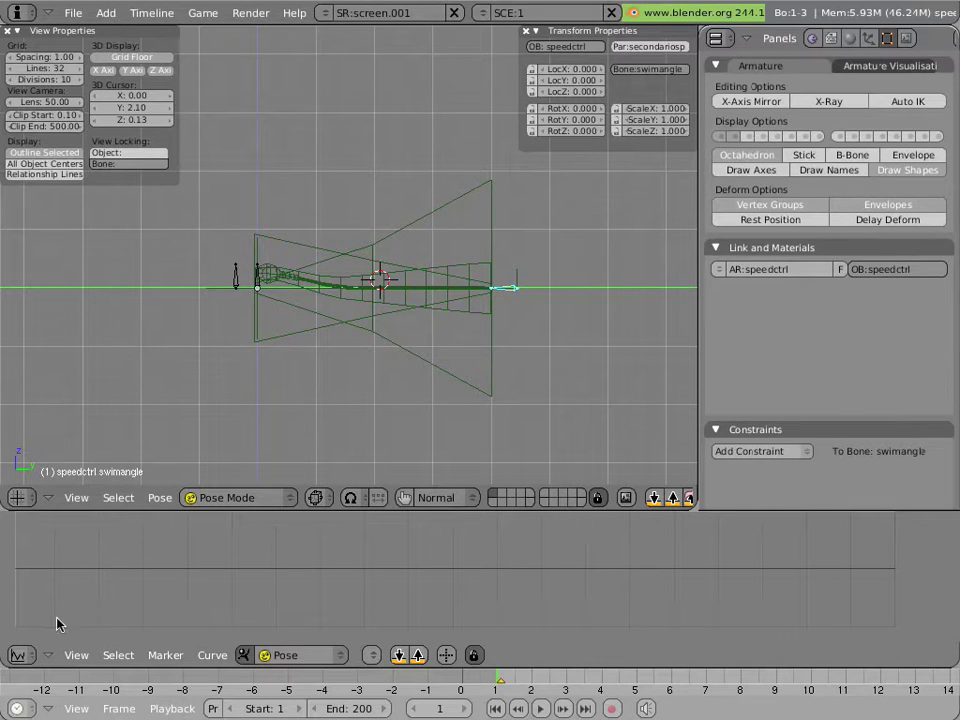
- Turn the lower area into the Action Editor and assign the SSwriggle action to the armature
click(18, 655)
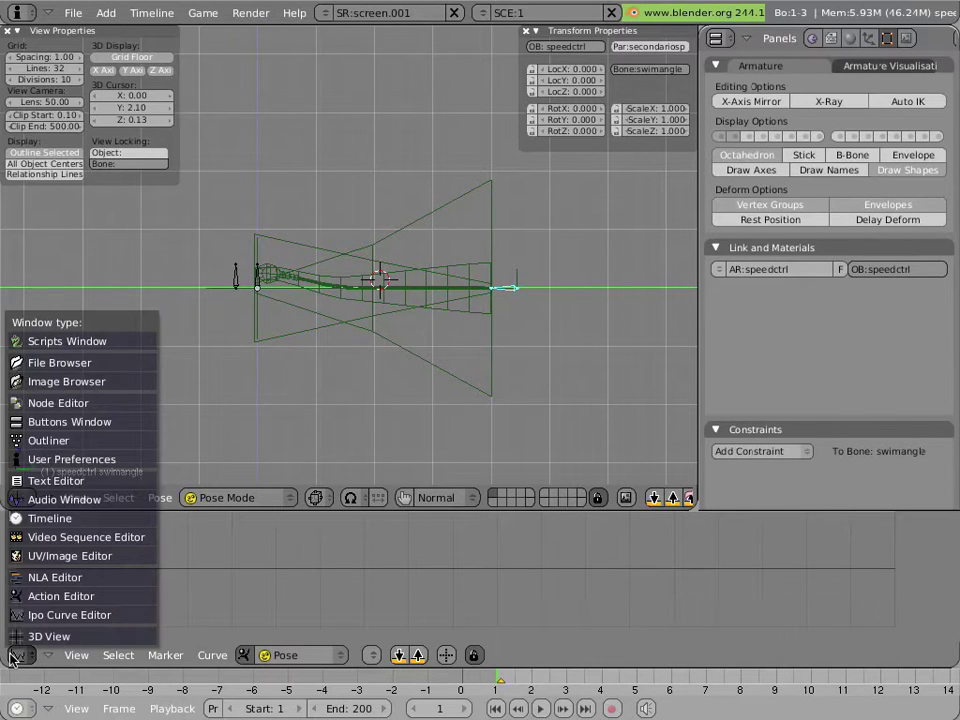
click(47, 597)
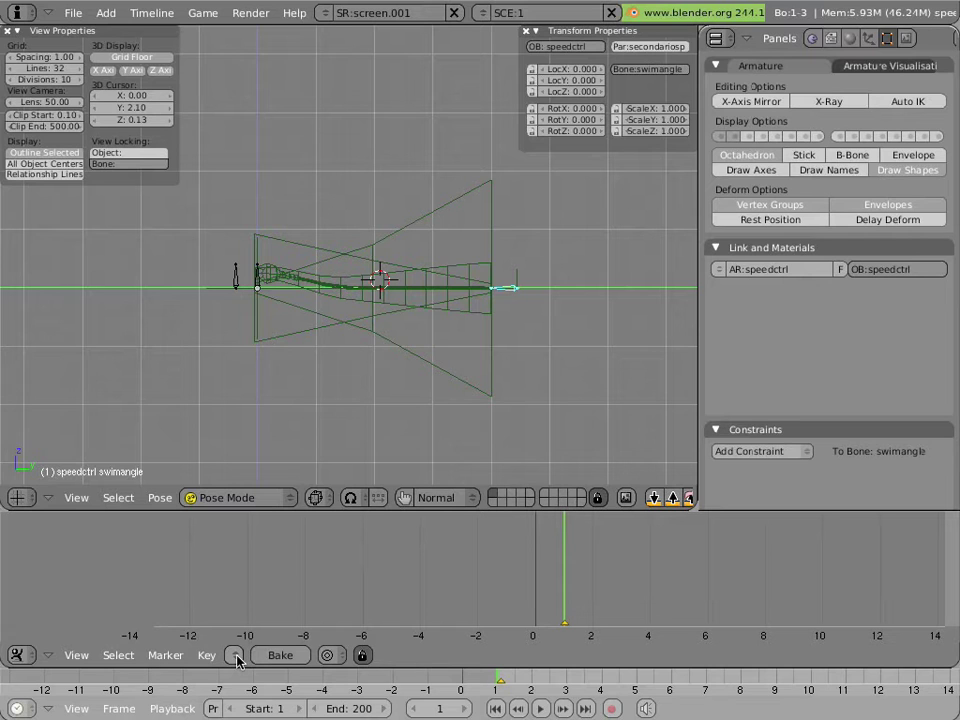
click(236, 656)
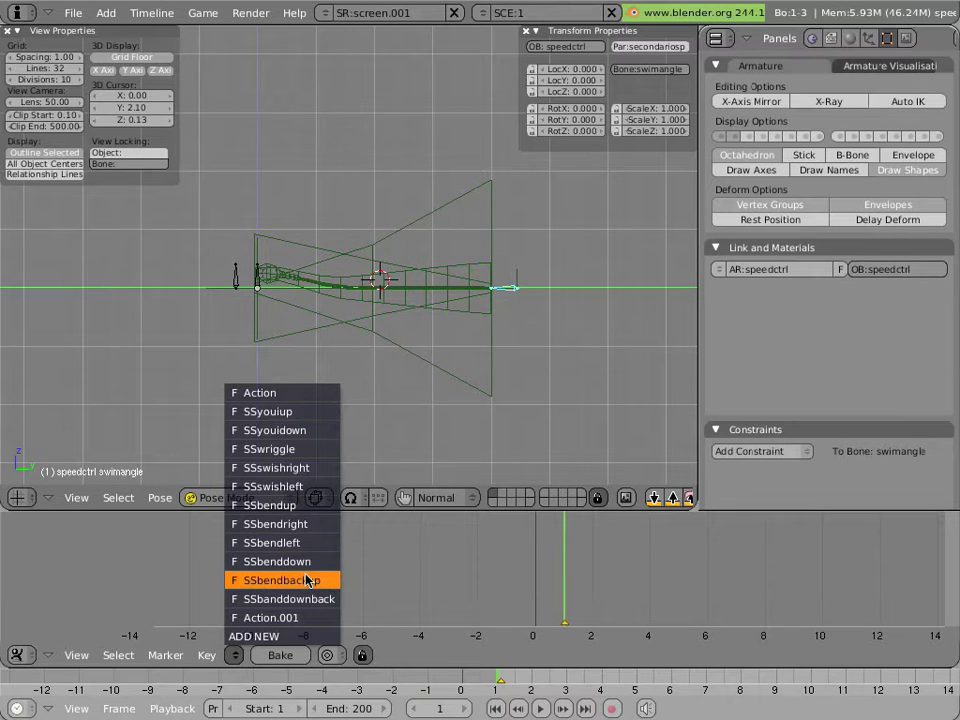
click(299, 452)
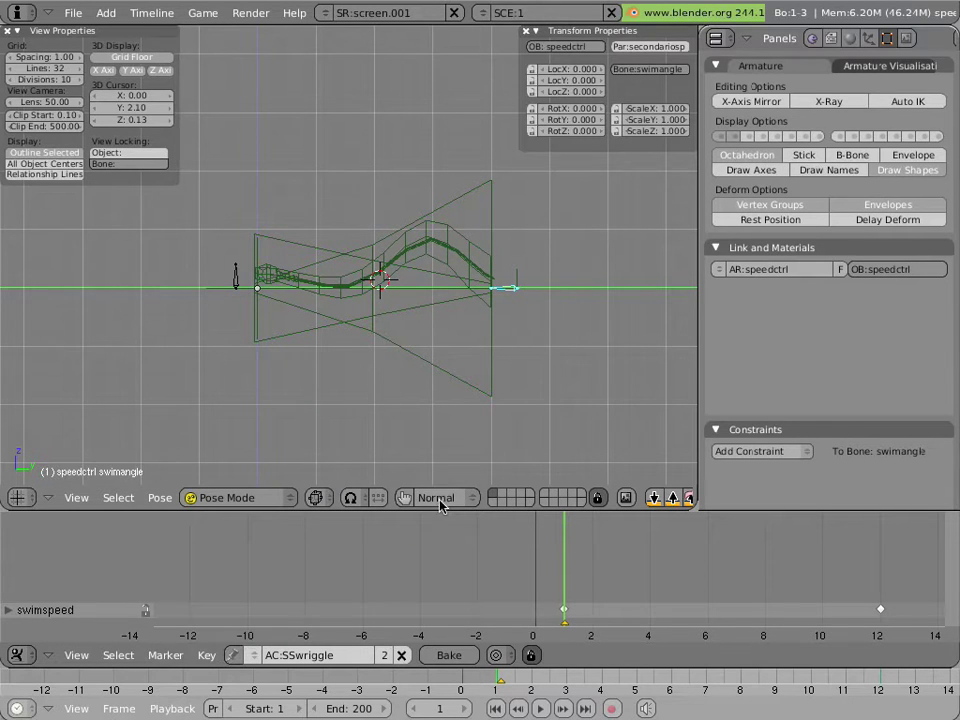
scroll(287, 278, down, 5)
- Select the swimspeed bone and play back the wriggle animation, ending in a side view
right_click(311, 99)
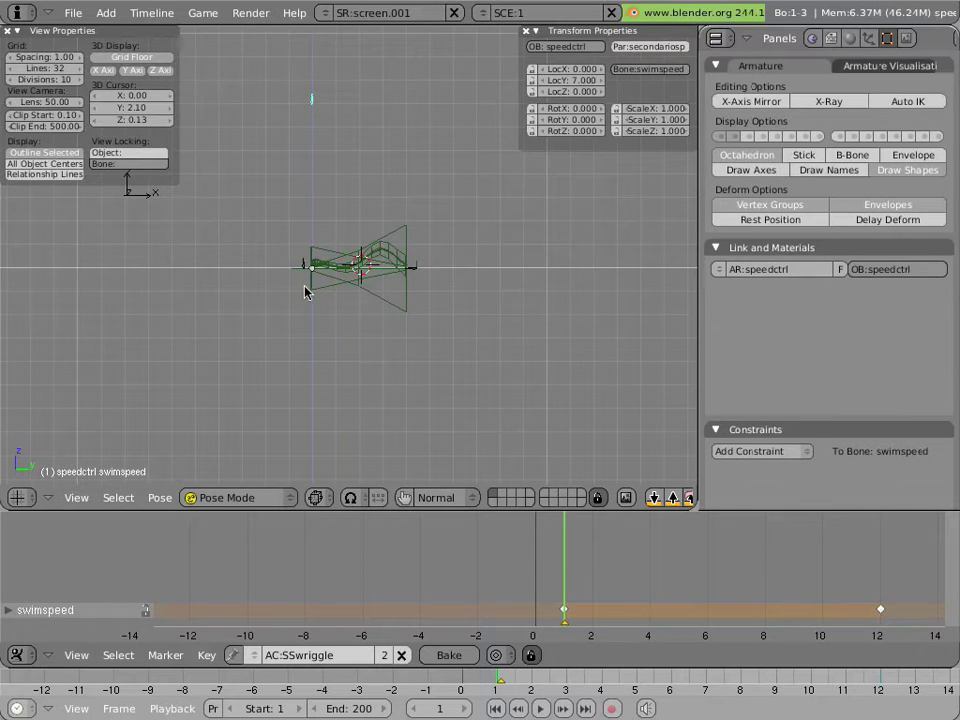
key(alt+a)
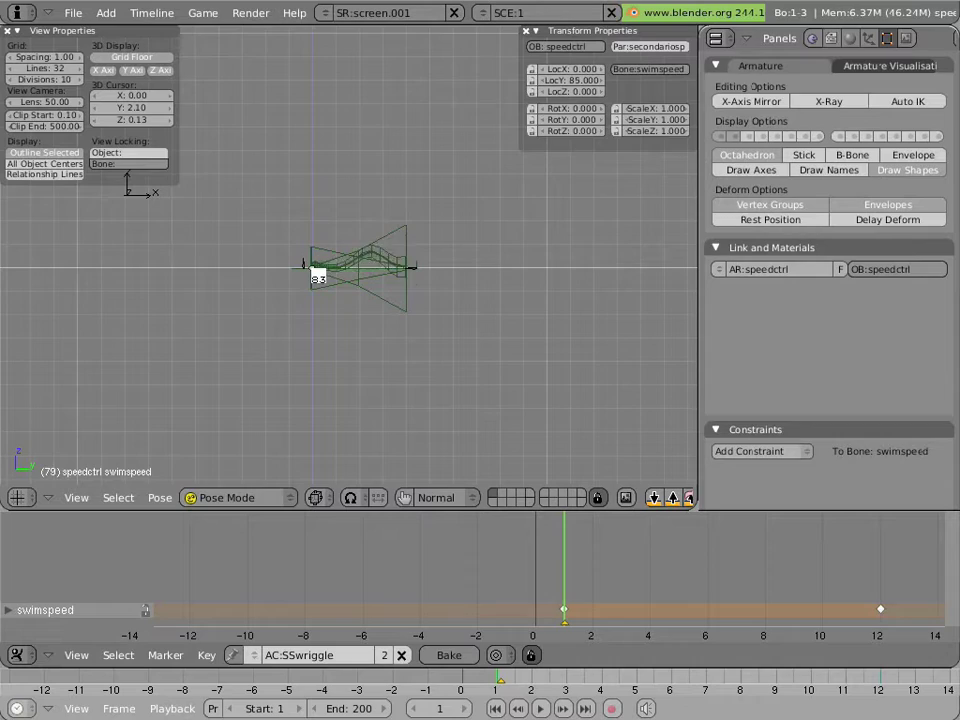
key(Escape)
middle_drag(317, 279, 396, 446)
key(alt+a)
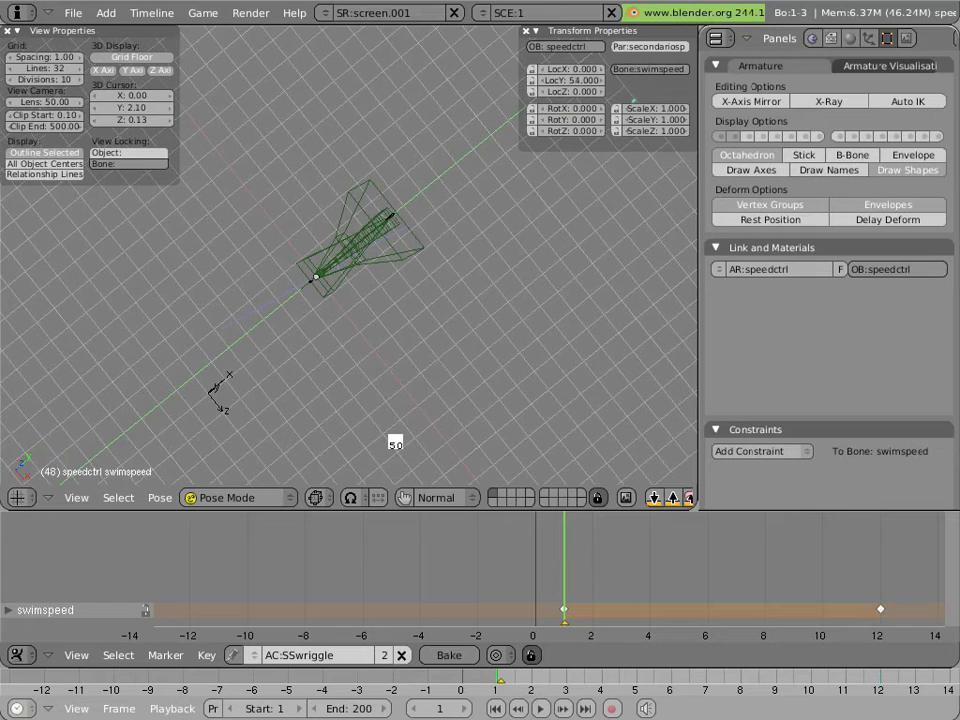
key(Escape)
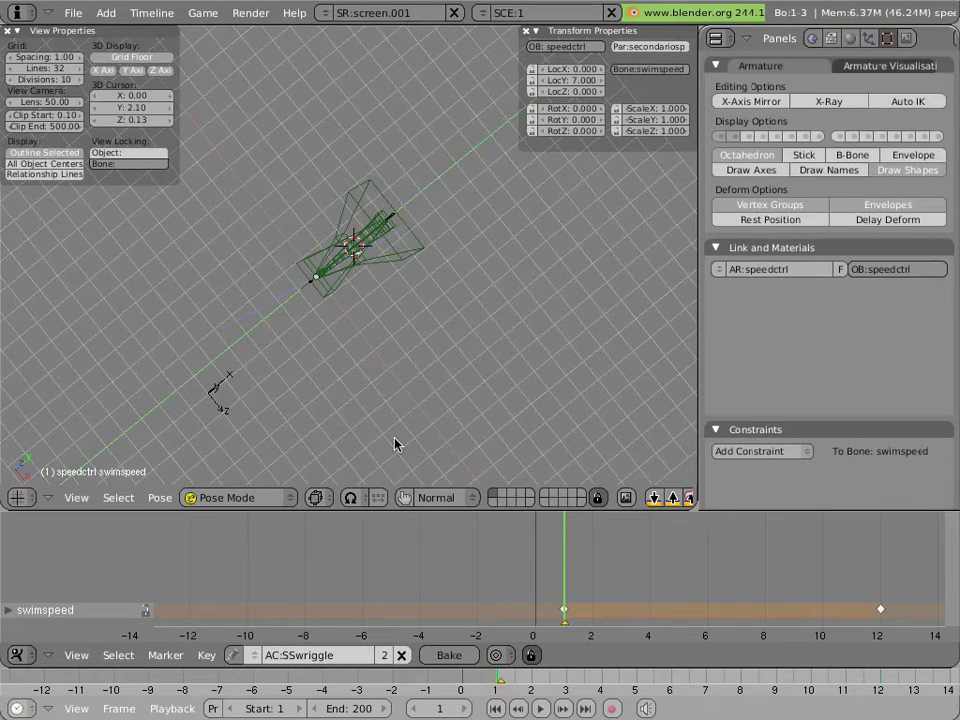
key(KP_3)
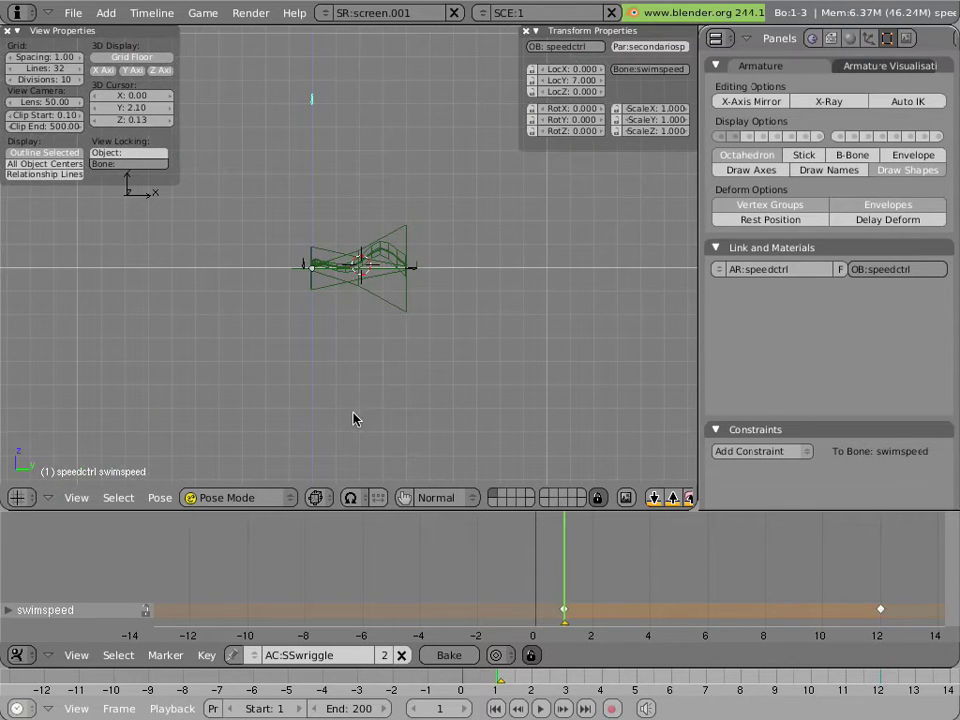
scroll(354, 418, up, 7)
- Select the swimangle bone, assign the SSyouiup action and scrub frames to preview it
right_click(590, 307)
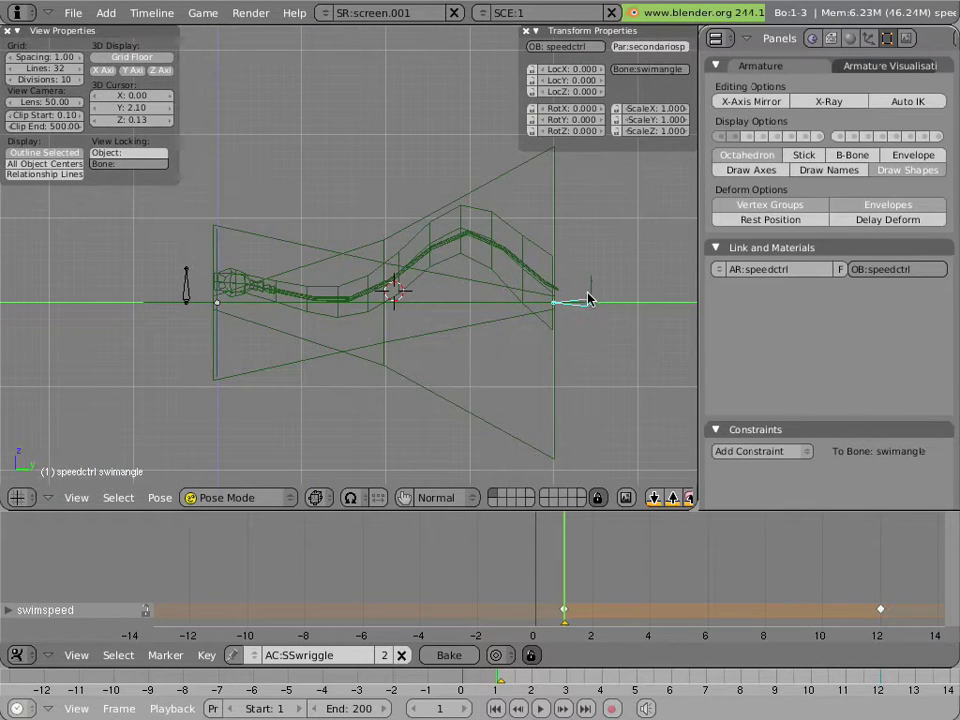
click(255, 655)
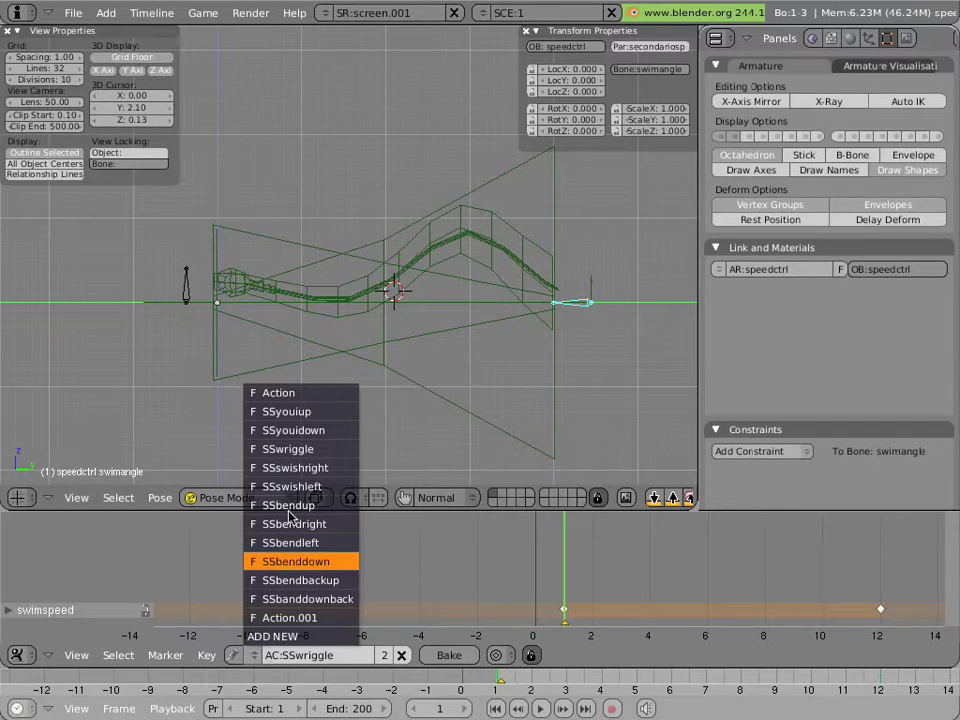
click(297, 411)
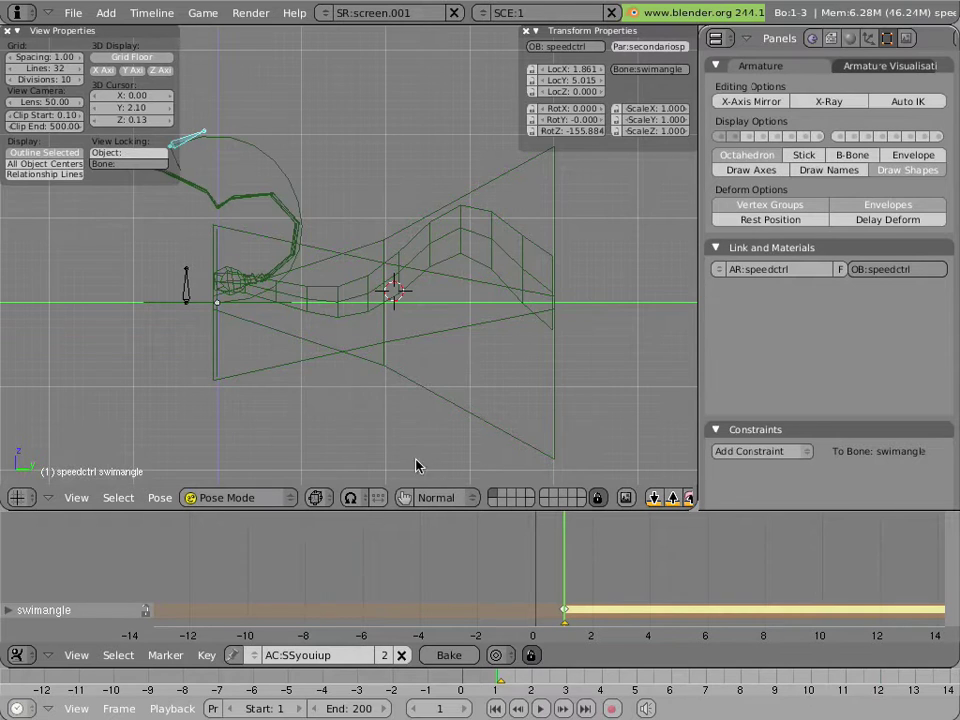
click(600, 579)
mouse_move(600, 579)
mouse_down()
mouse_move(744, 594)
mouse_move(555, 581)
mouse_up()
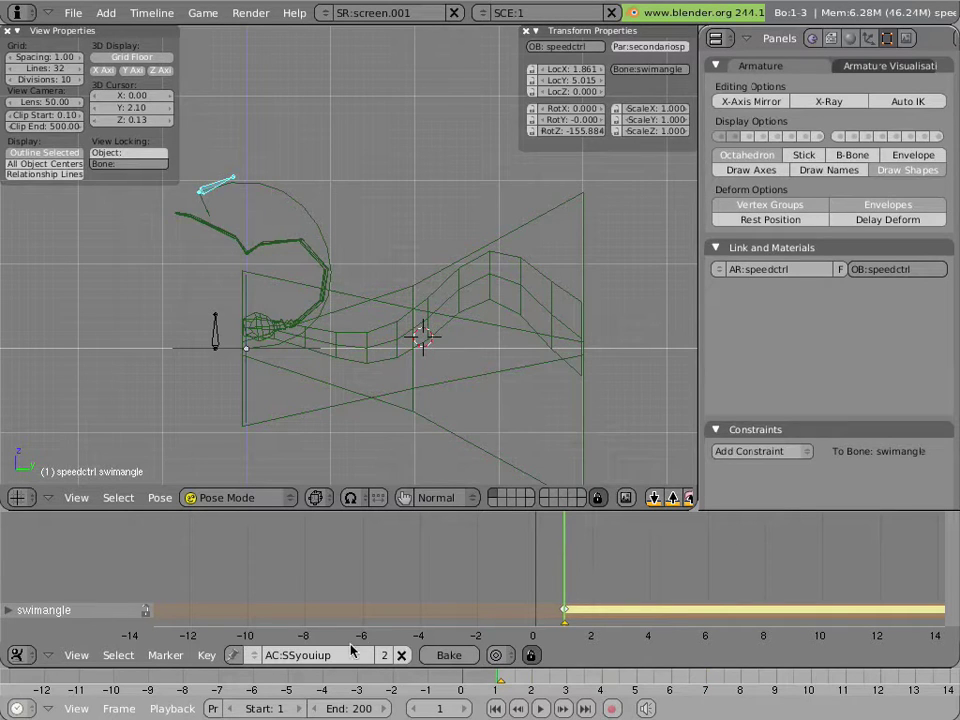
- Try the SSbenddown action on the armature instead
click(253, 655)
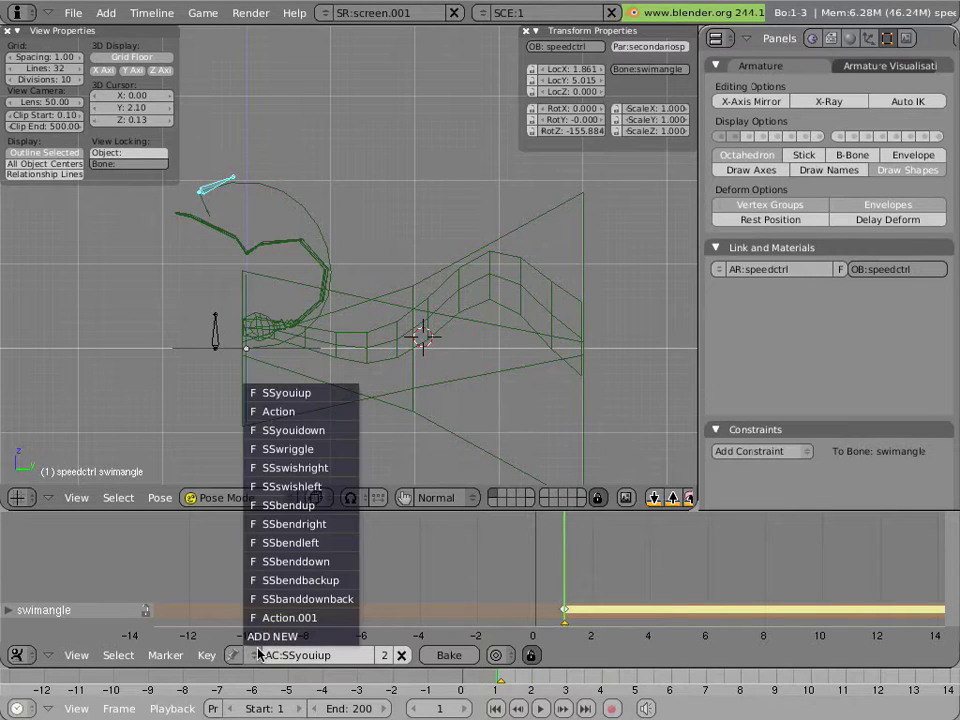
click(296, 561)
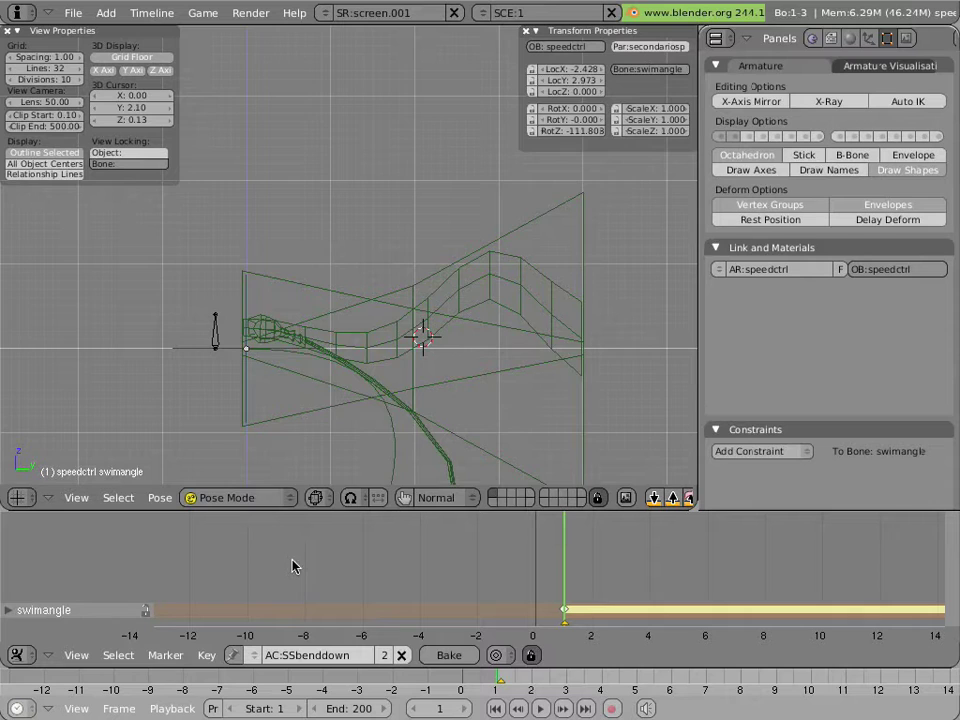
scroll(326, 396, down, 4)
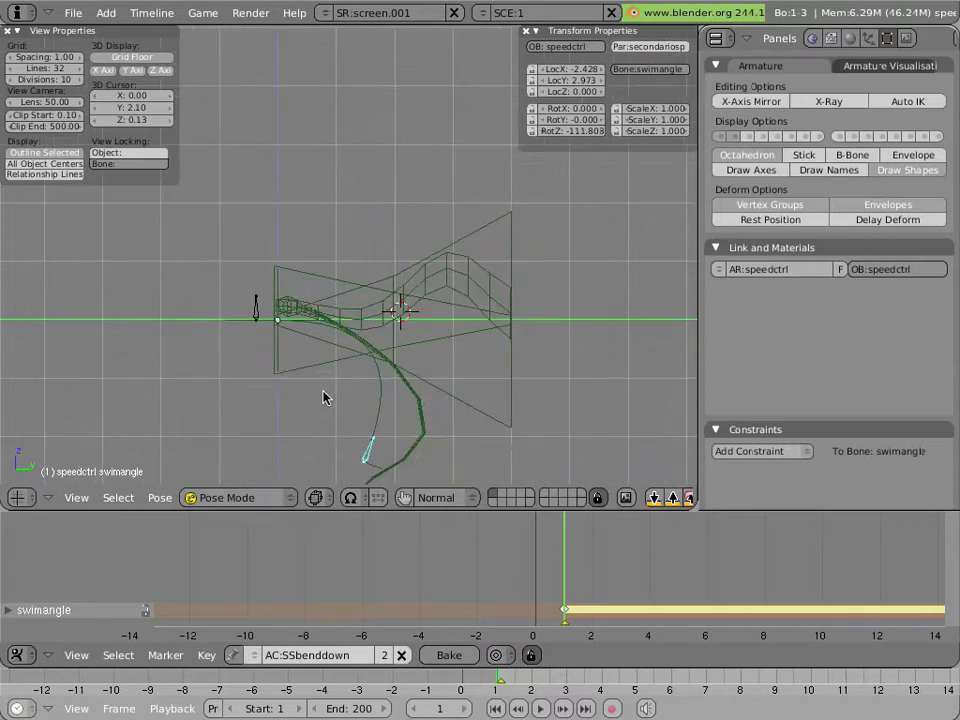
click(256, 656)
click(302, 570)
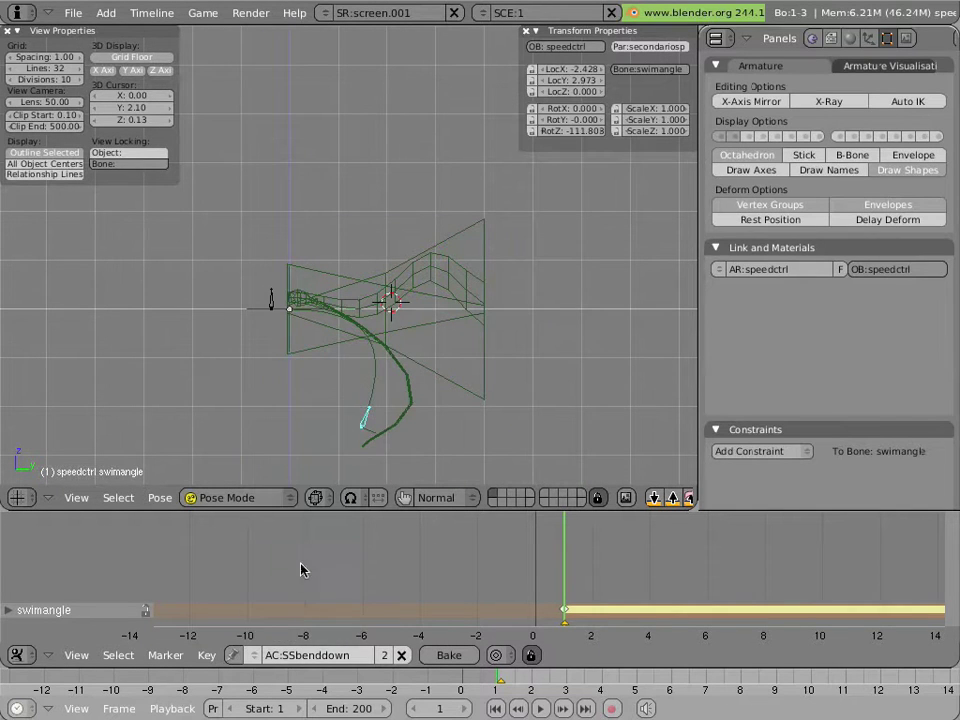
click(258, 656)
- Assign the SSbendleft action, widen the frame range to about -60 to 80 and scrub the bend
click(257, 656)
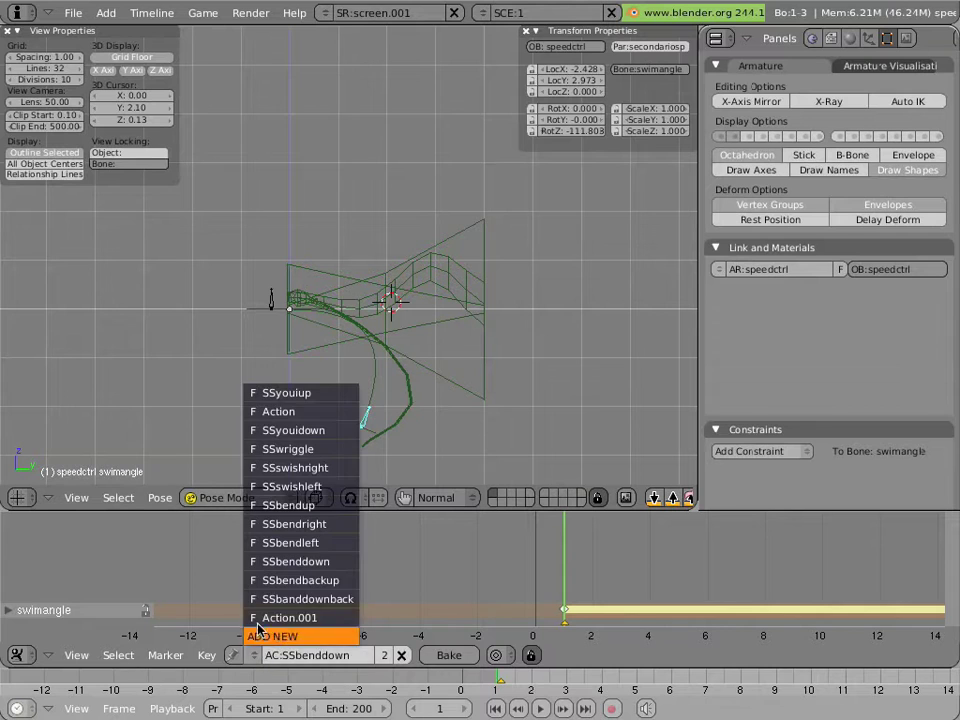
click(282, 543)
middle_drag(255, 400, 343, 521)
middle_drag(375, 360, 422, 386)
ctrl+middle_drag(580, 545, 435, 560)
drag(497, 574, 308, 557)
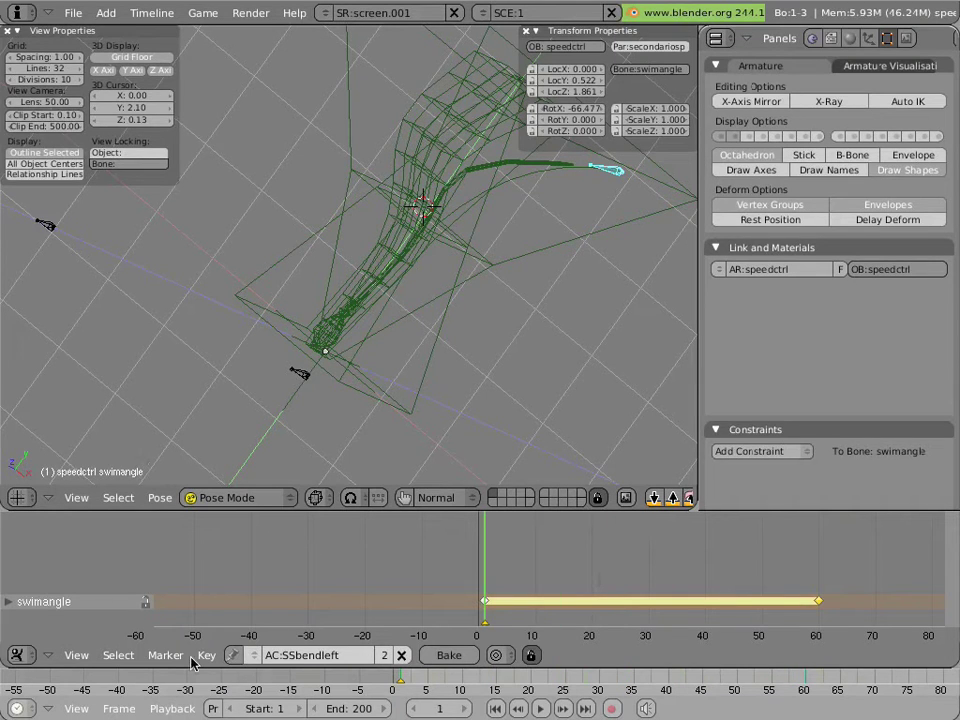
- Switch the lower area to the NLA Editor and return the armature to Object Mode
click(14, 656)
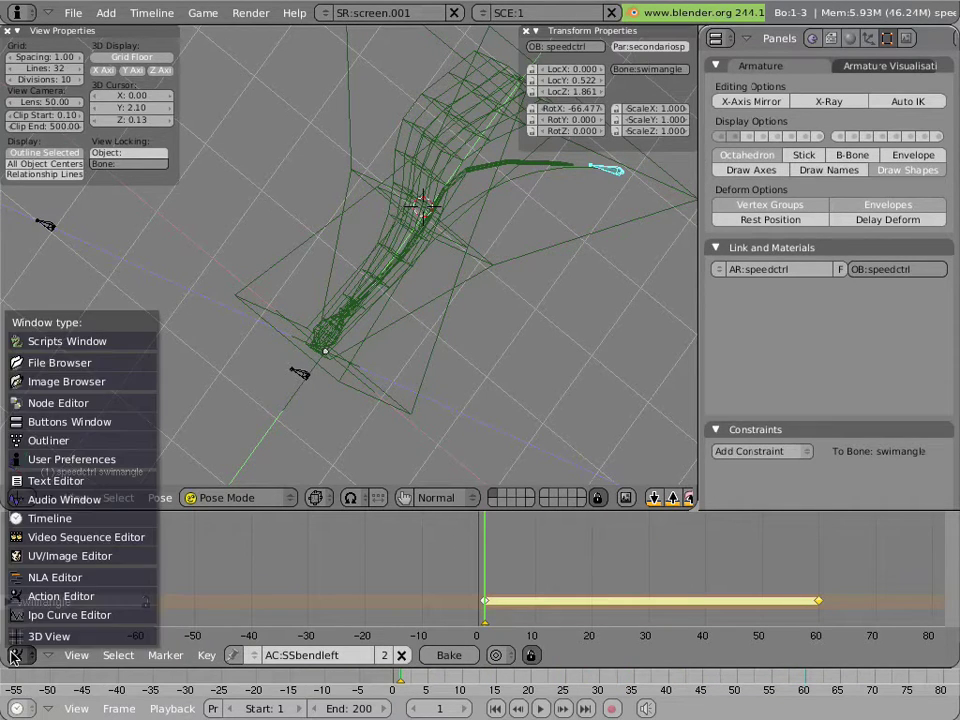
click(46, 578)
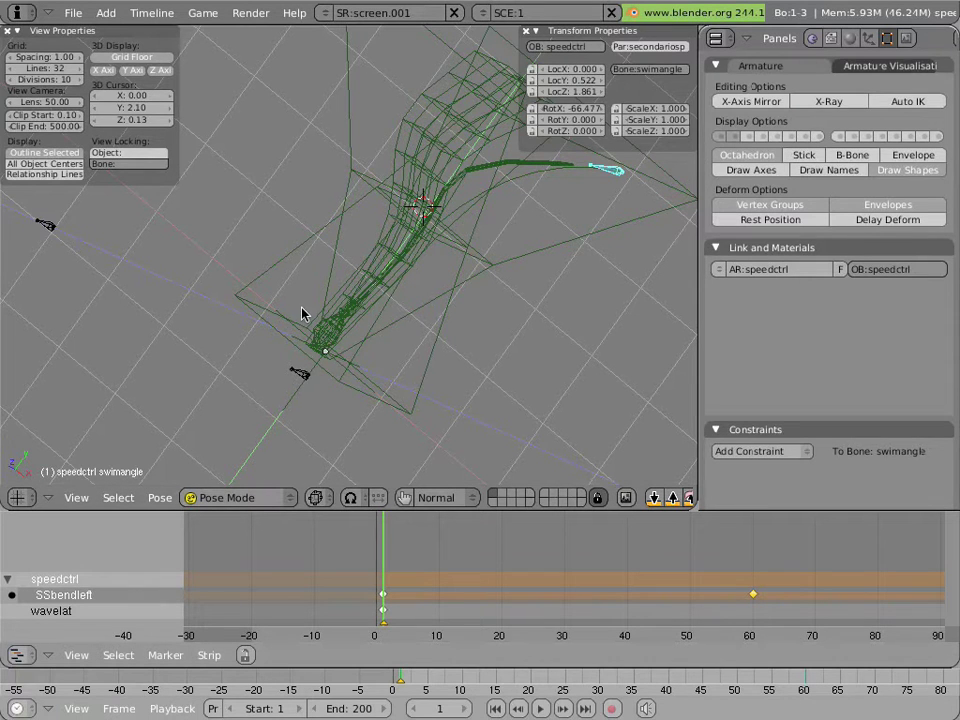
key(ctrl+Tab)
middle_drag(281, 377, 336, 358)
- Select the wavelat lattice and show its Object settings, revealing group secondariosperm
right_click(326, 355)
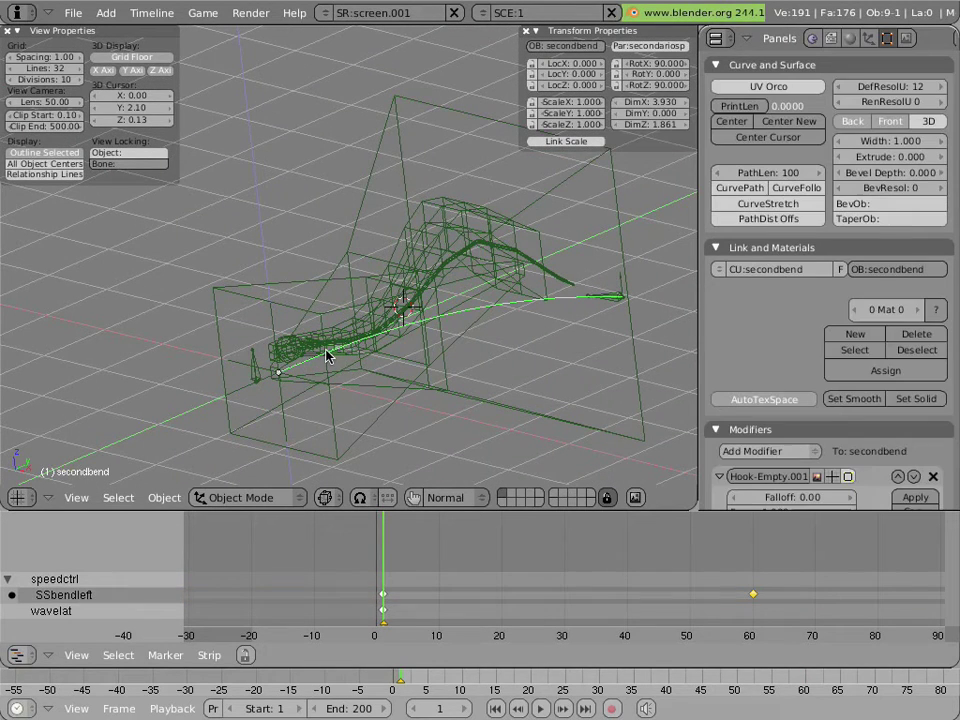
right_click(332, 331)
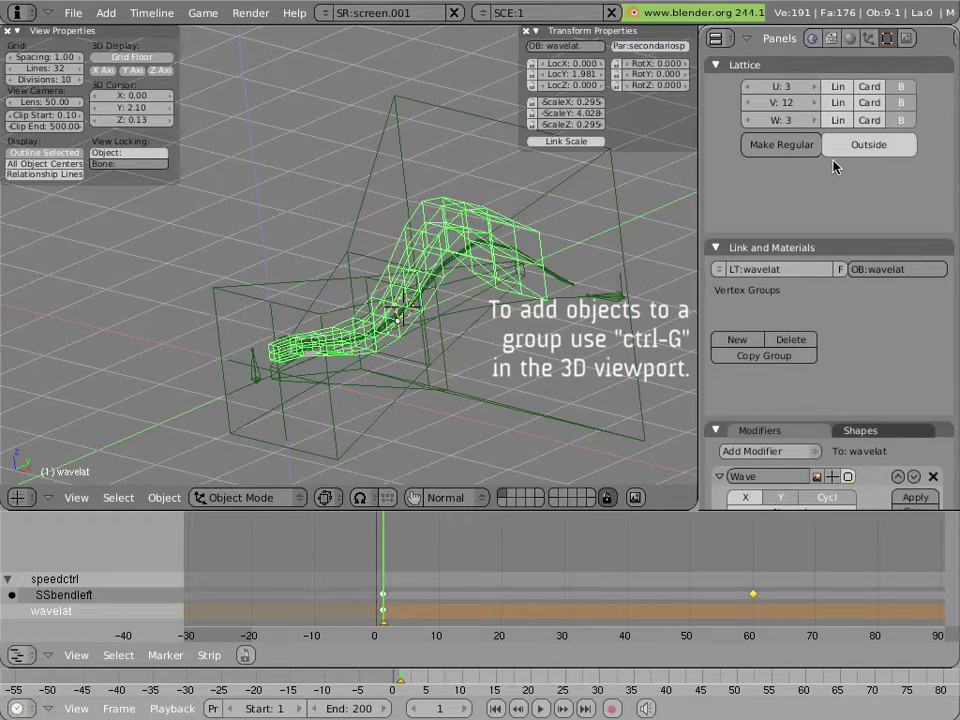
scroll(833, 180, down, 6)
scroll(835, 166, down, 3)
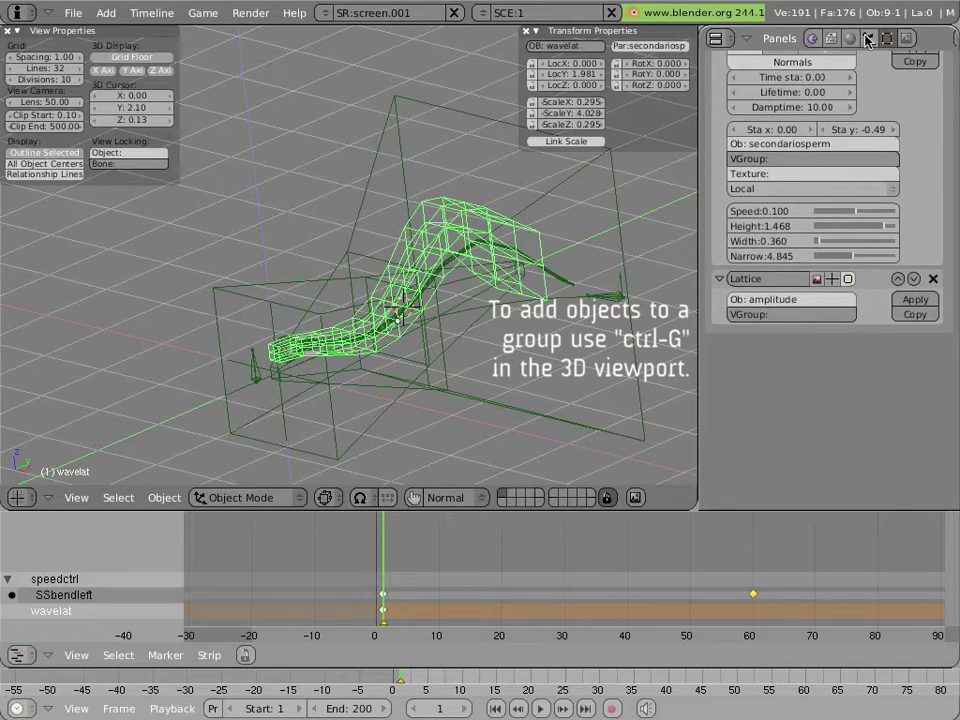
key(F7)
scroll(862, 176, up, 8)
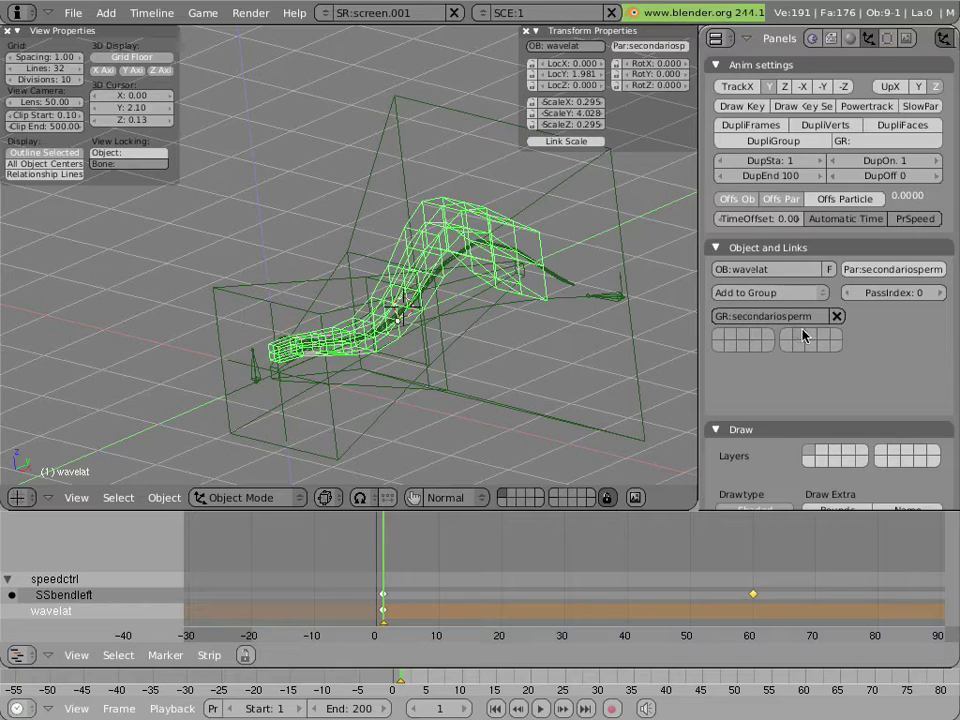
middle_drag(497, 308, 471, 296)
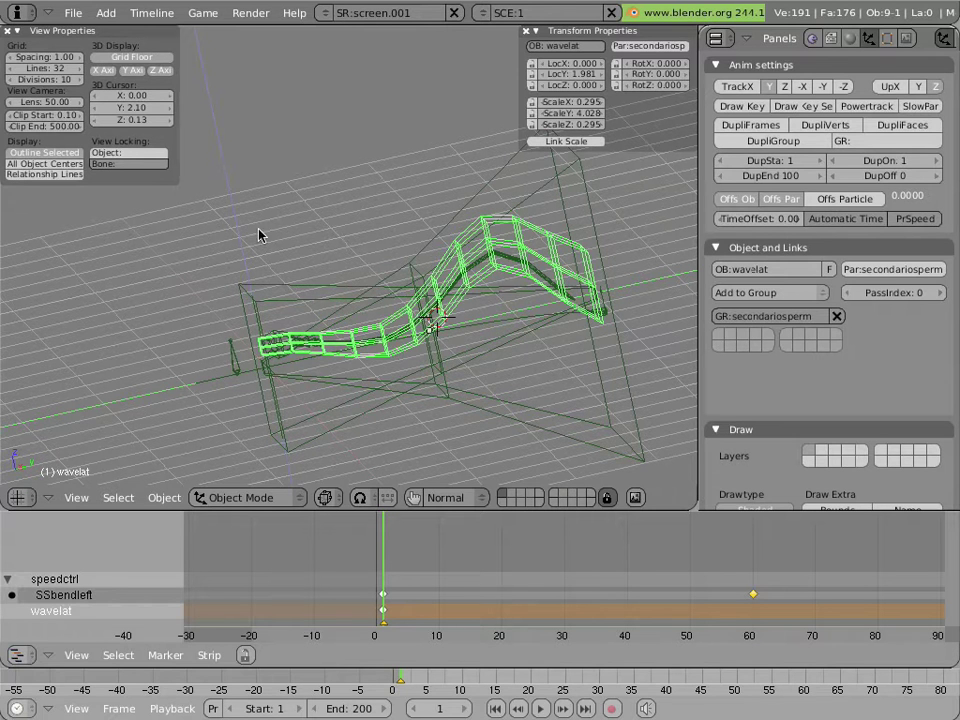
- Start a new file and delete all of its default objects
click(78, 14)
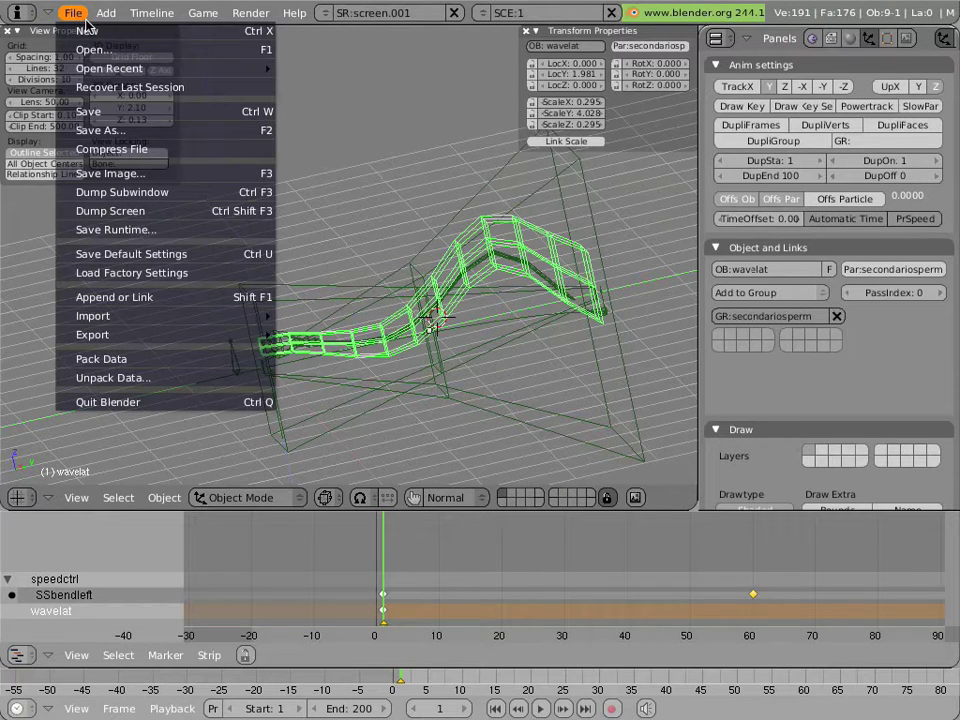
click(87, 30)
click(87, 30)
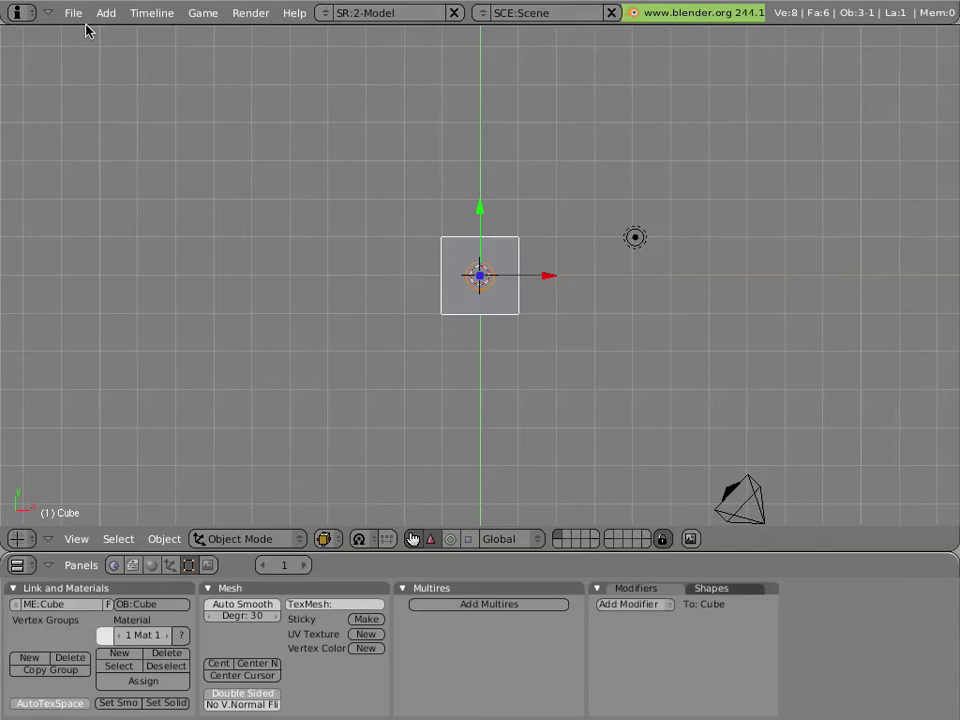
key(a)
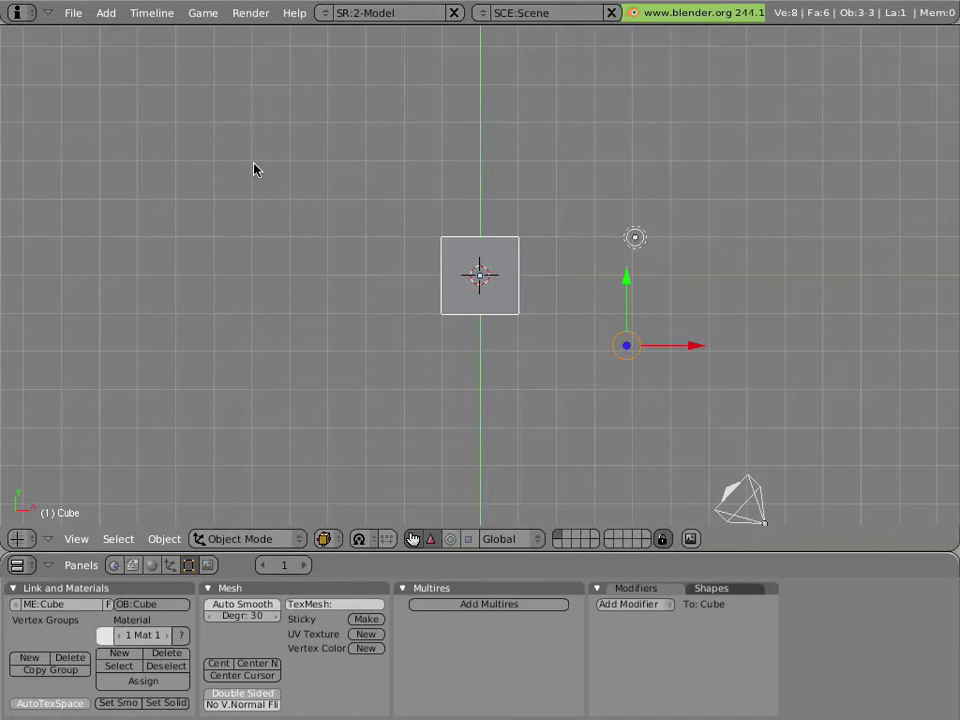
key(x)
click(255, 165)
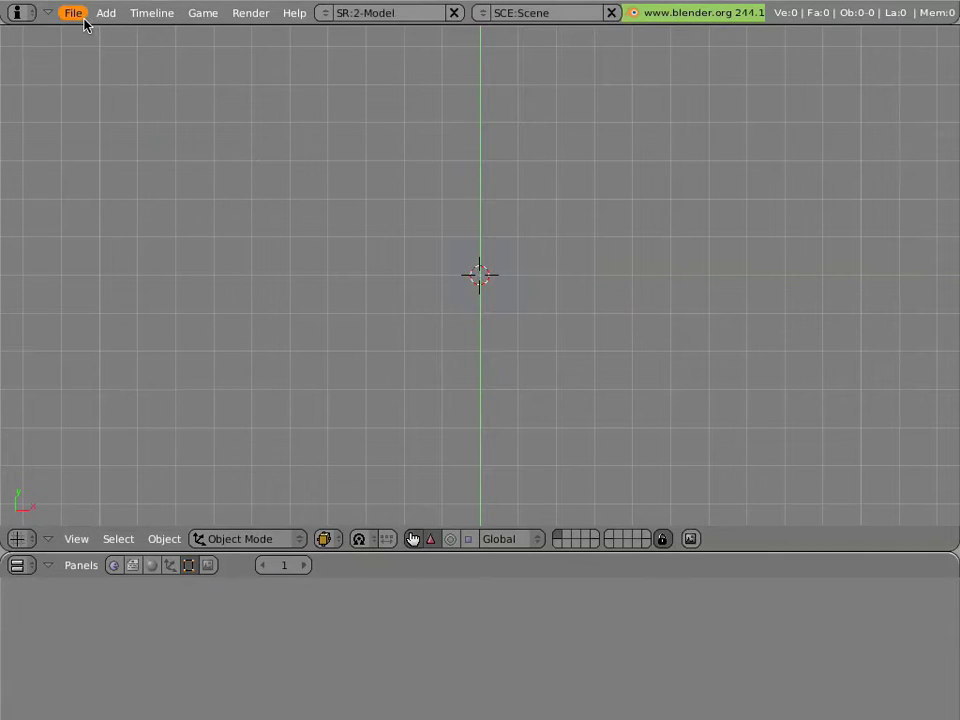
- Save the empty scene as tutorial15.blend
click(78, 16)
click(148, 140)
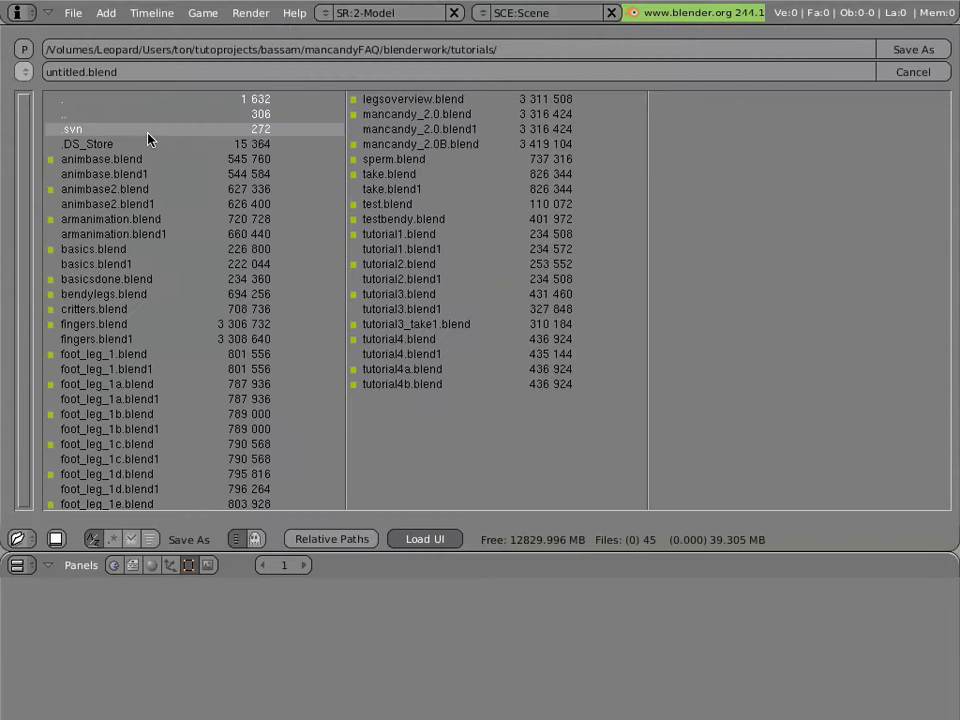
click(170, 72)
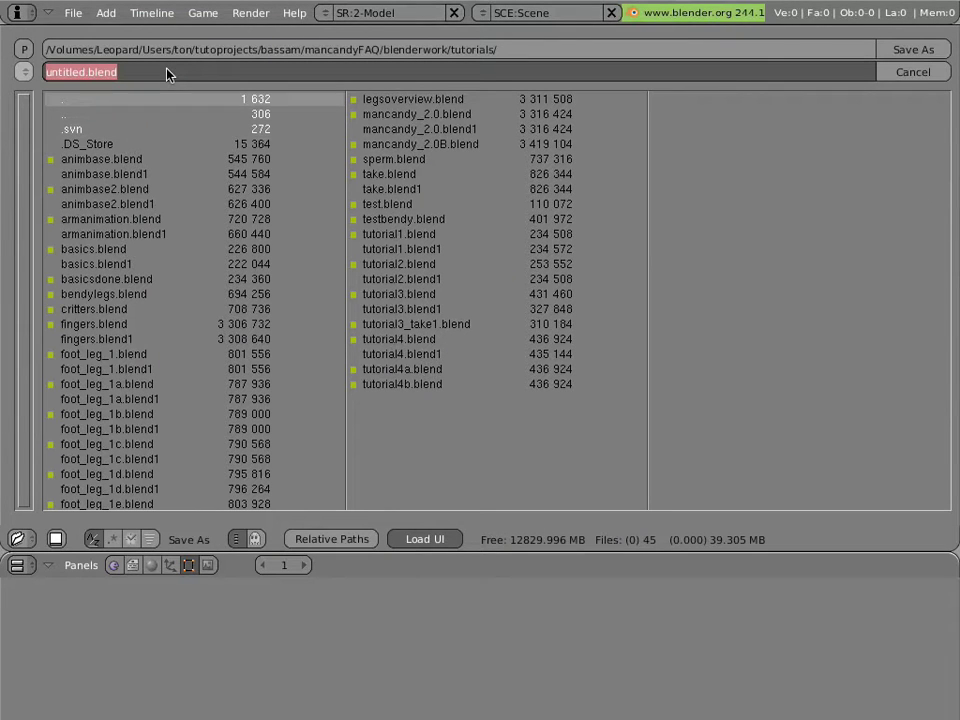
text(tutorial)
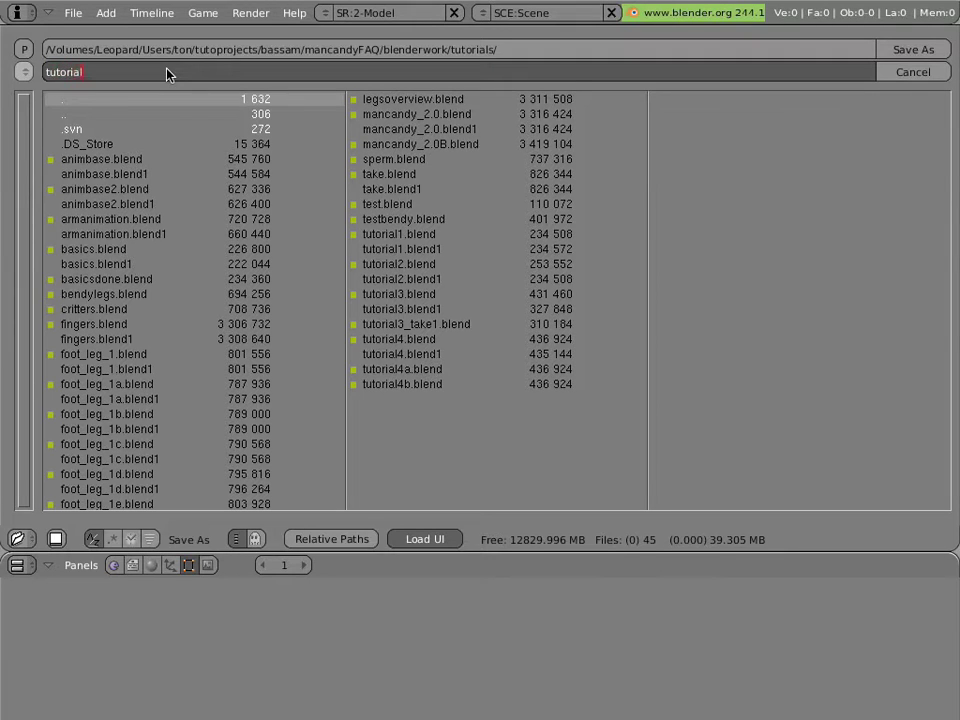
text(15.blend)
key(Return)
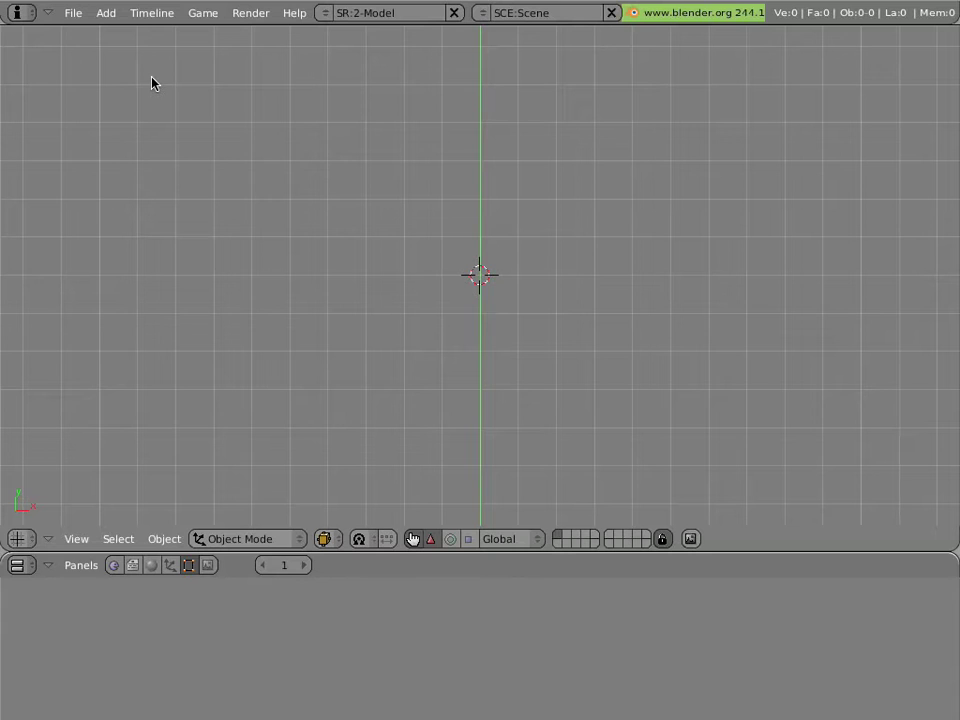
- Link the secondariosperm group from sperm.blend with Link and Relative Paths enabled
click(74, 14)
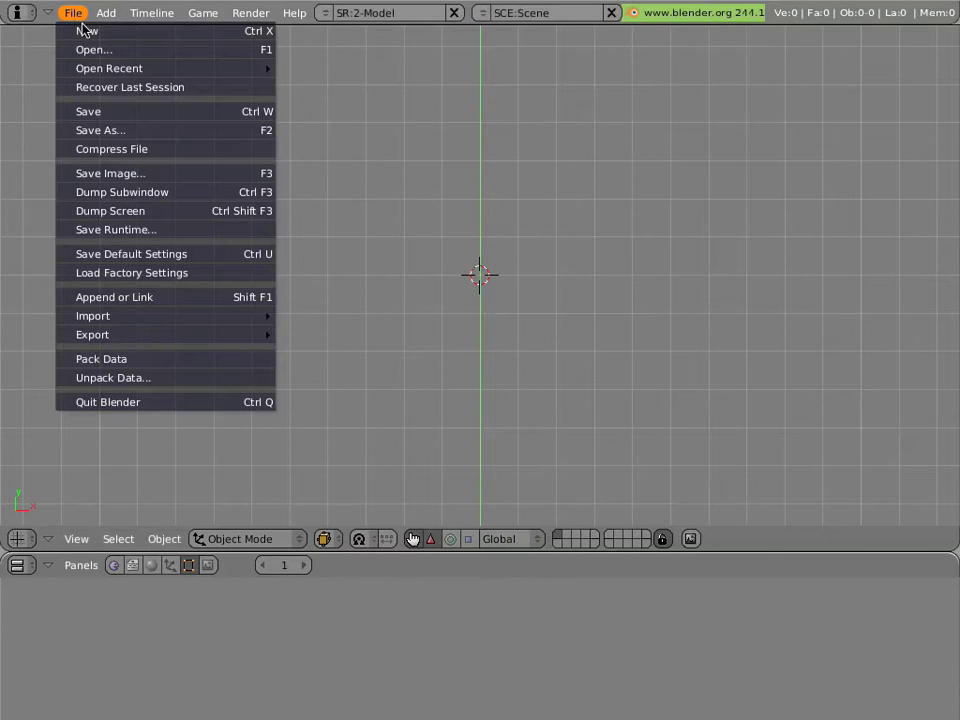
click(163, 297)
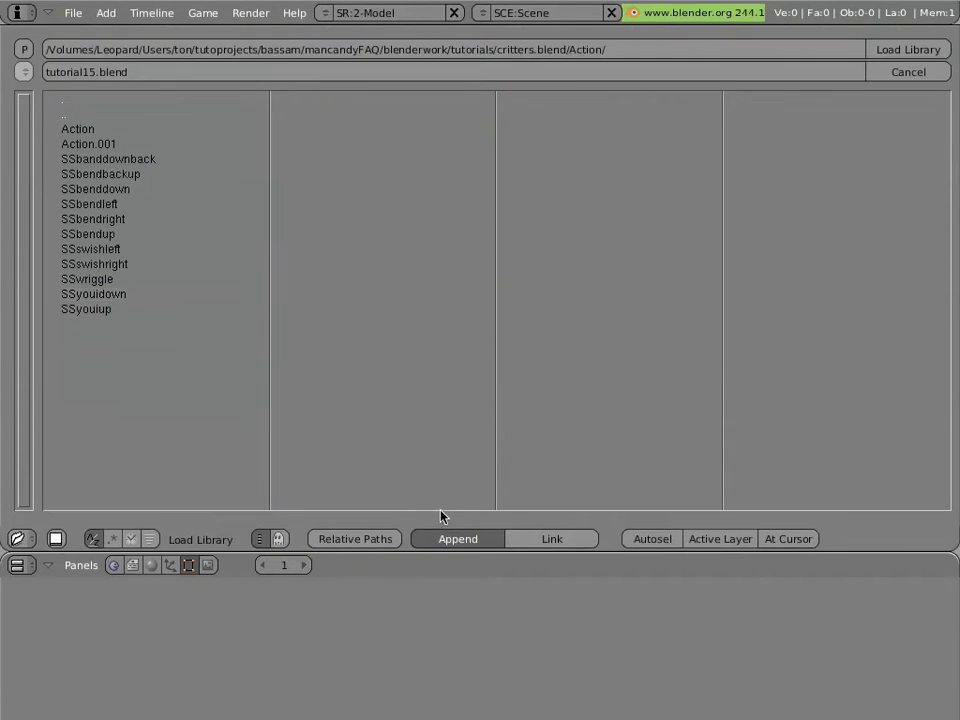
click(521, 539)
click(340, 542)
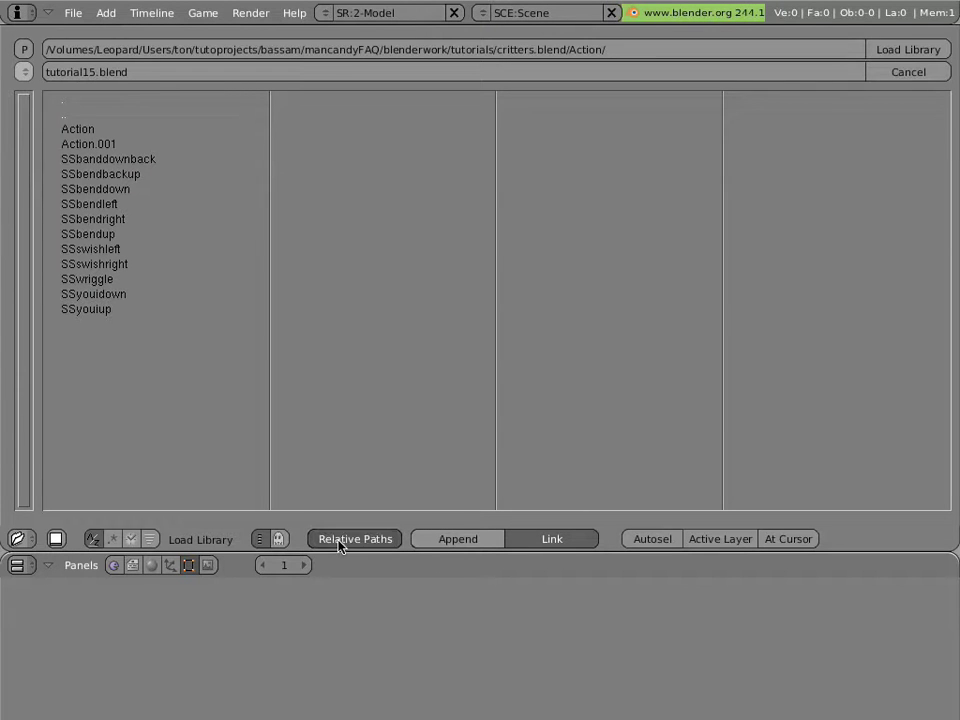
click(167, 116)
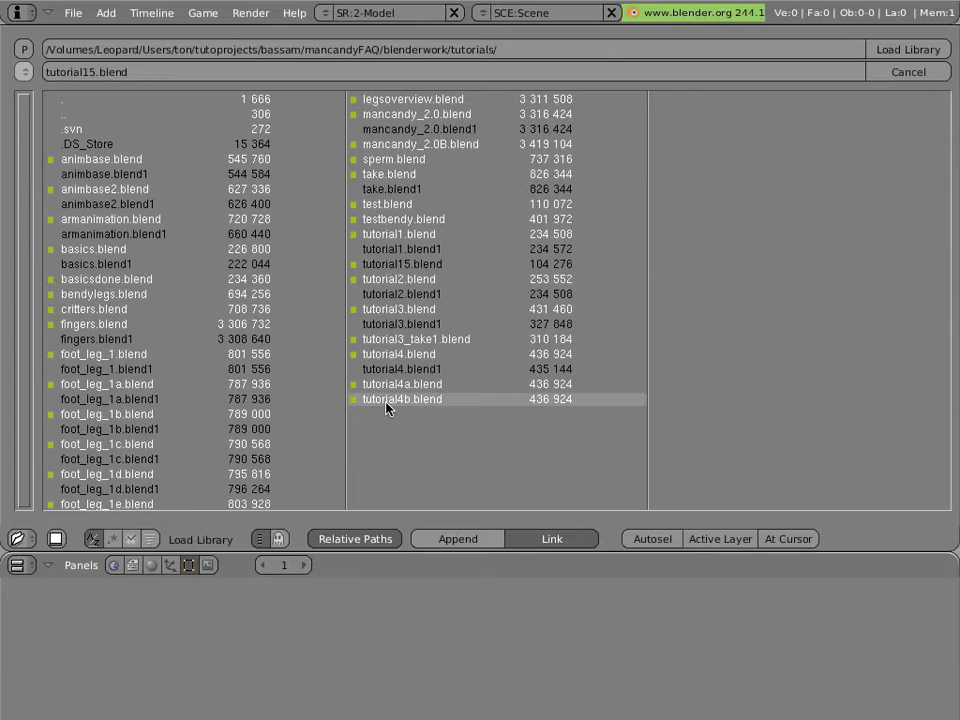
click(476, 159)
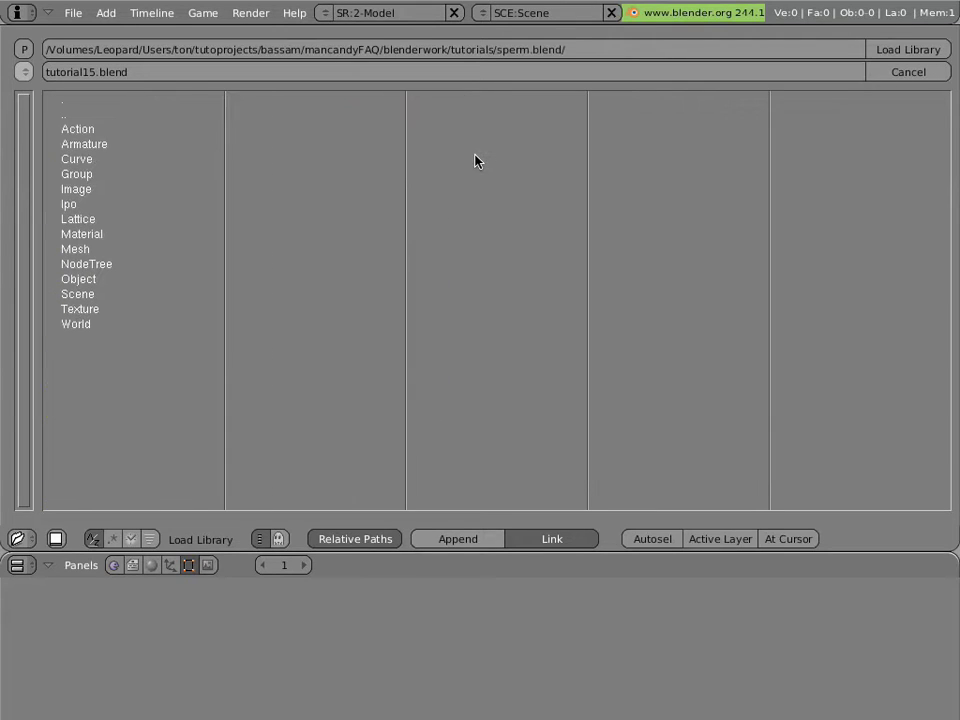
click(141, 174)
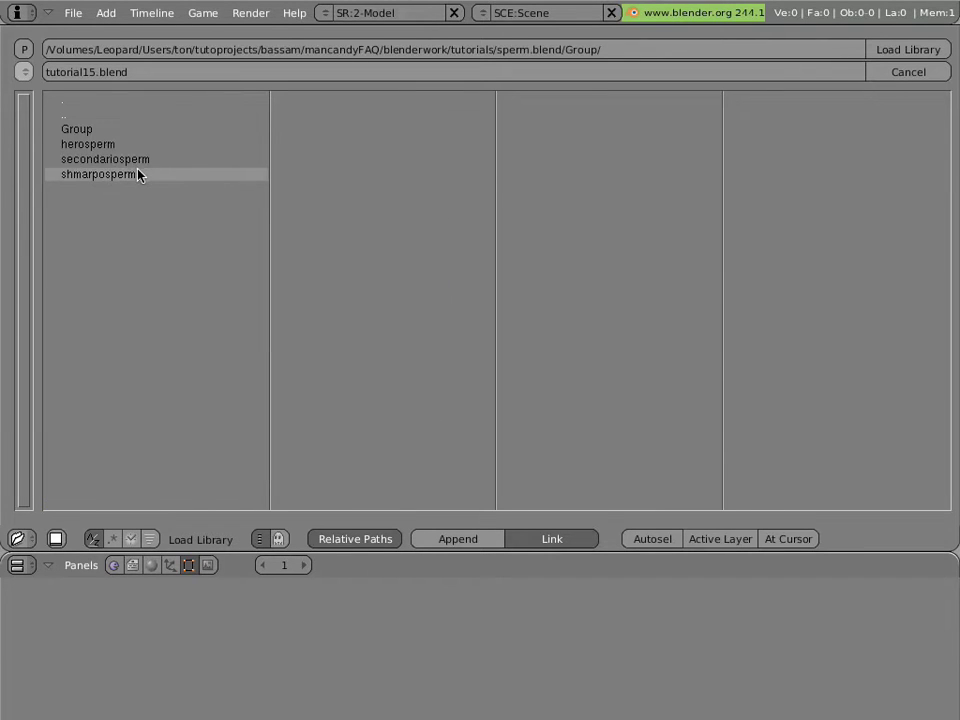
click(141, 161)
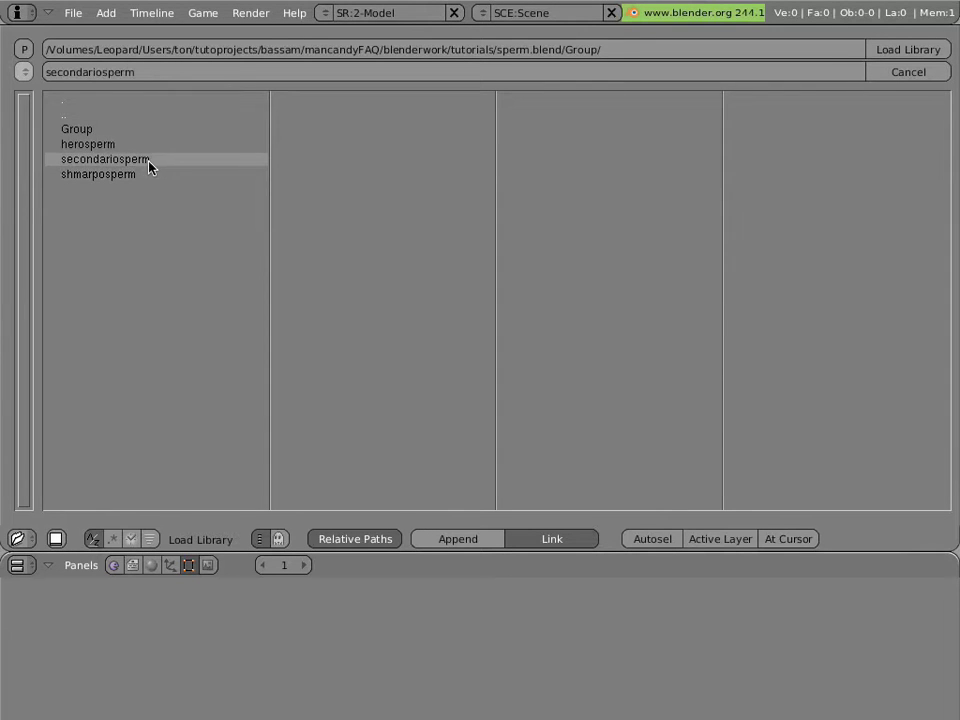
click(894, 64)
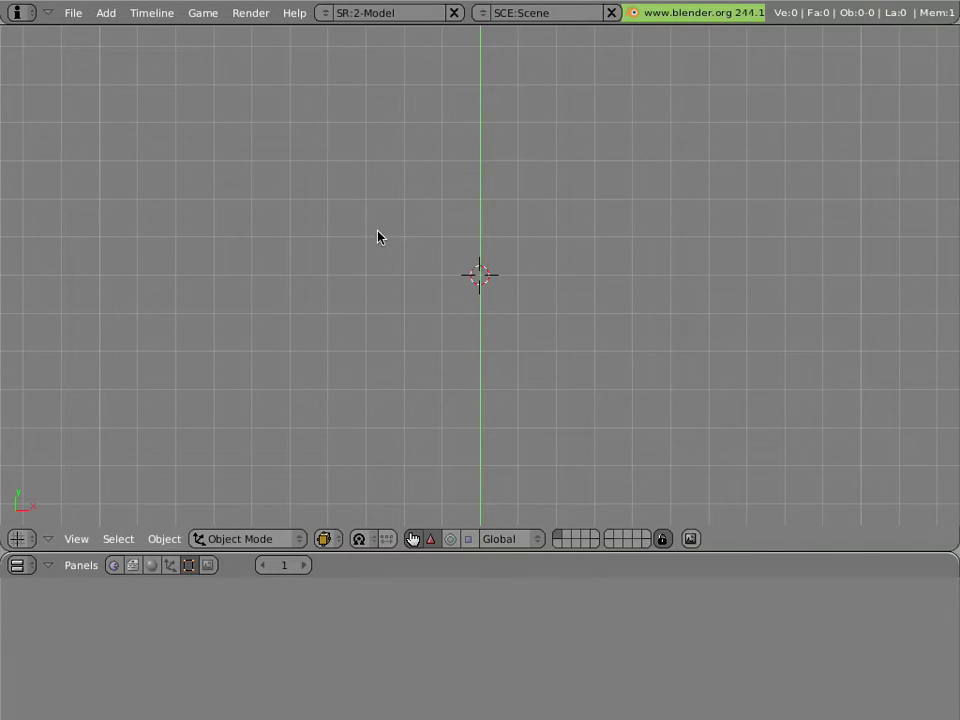
- Add a secondariosperm group instance to the scene
click(106, 13)
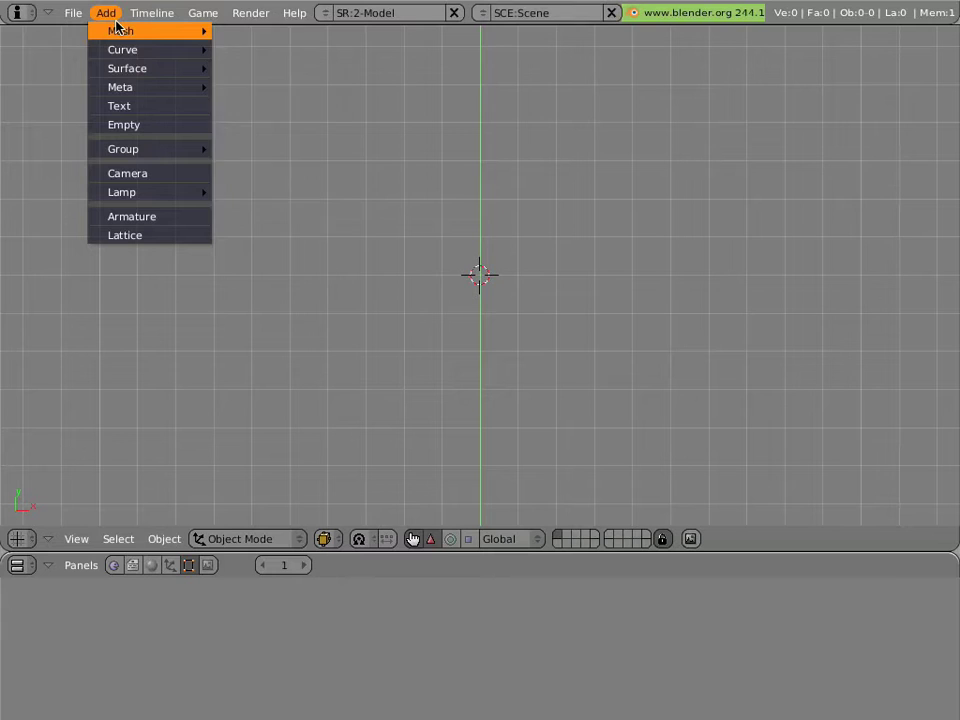
mouse_move(117, 28)
key(space)
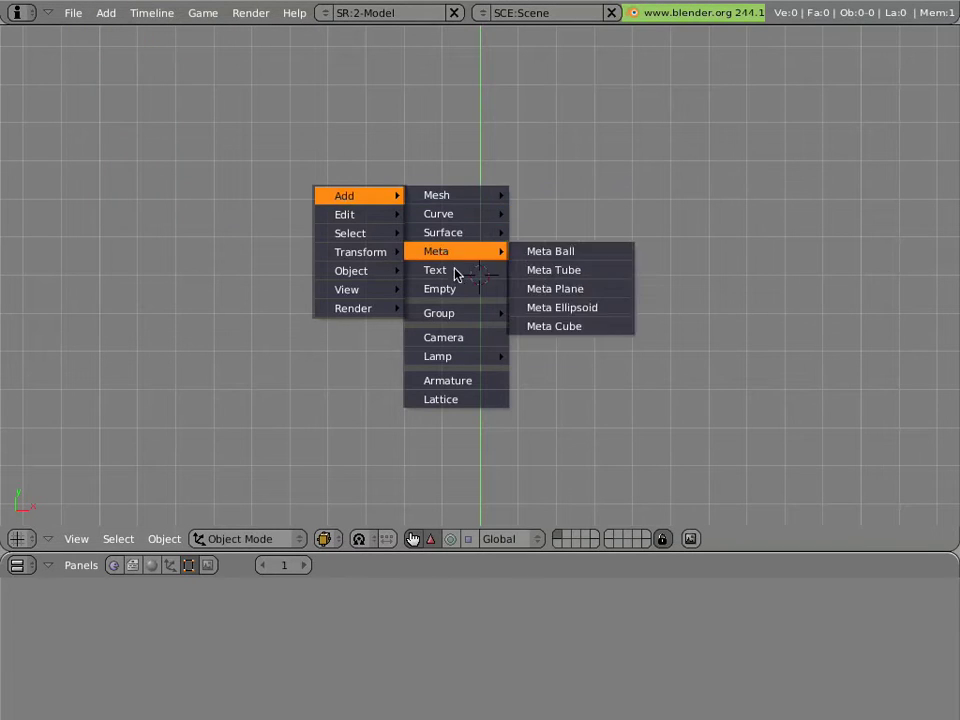
mouse_move(433, 314)
mouse_move(544, 317)
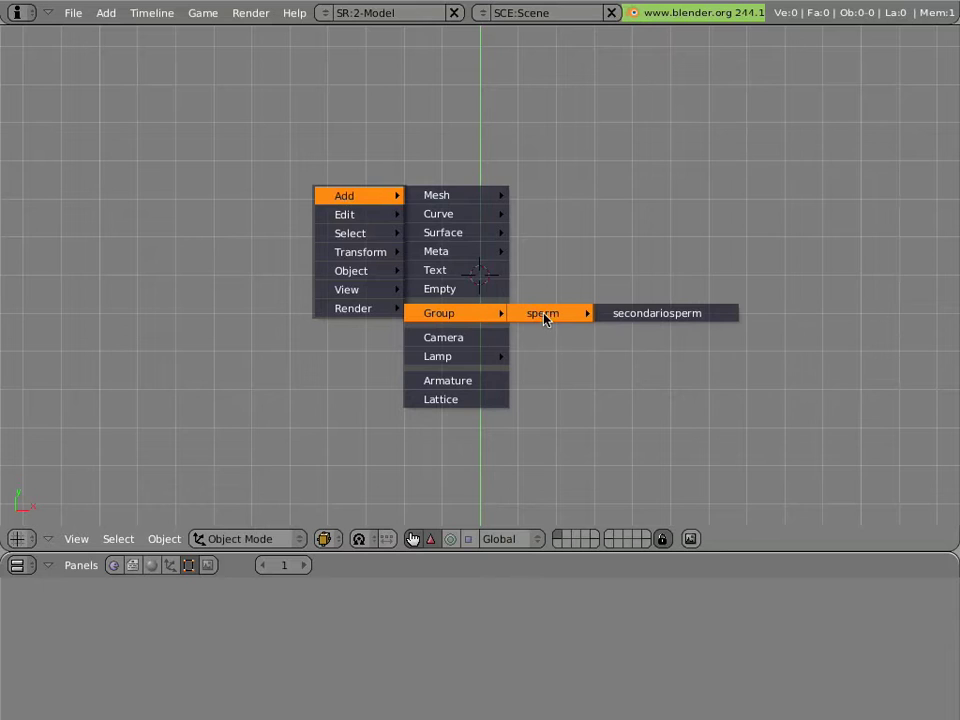
click(649, 321)
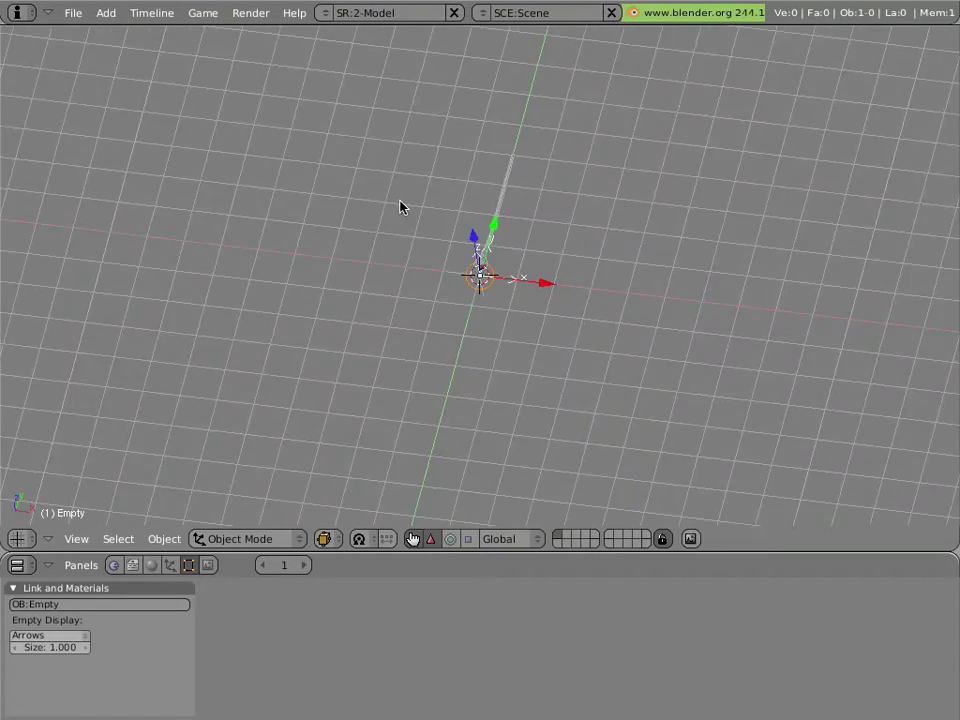
scroll(399, 225, up, 5)
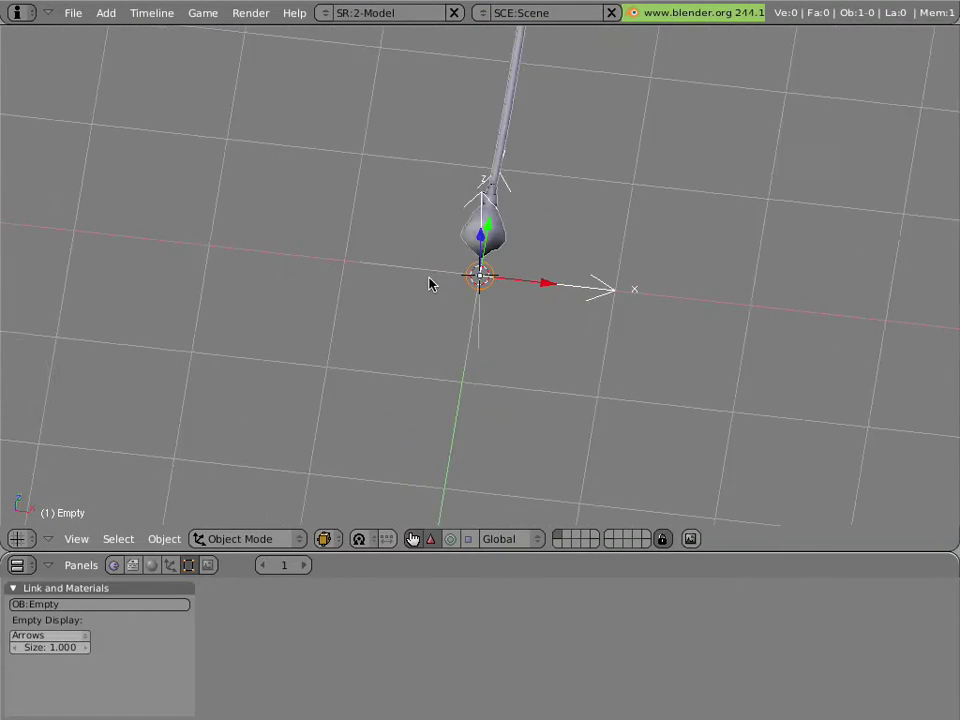
middle_drag(430, 284, 448, 282)
- Duplicate the sperm instance and place the copy to its left along X
key(shift+d)
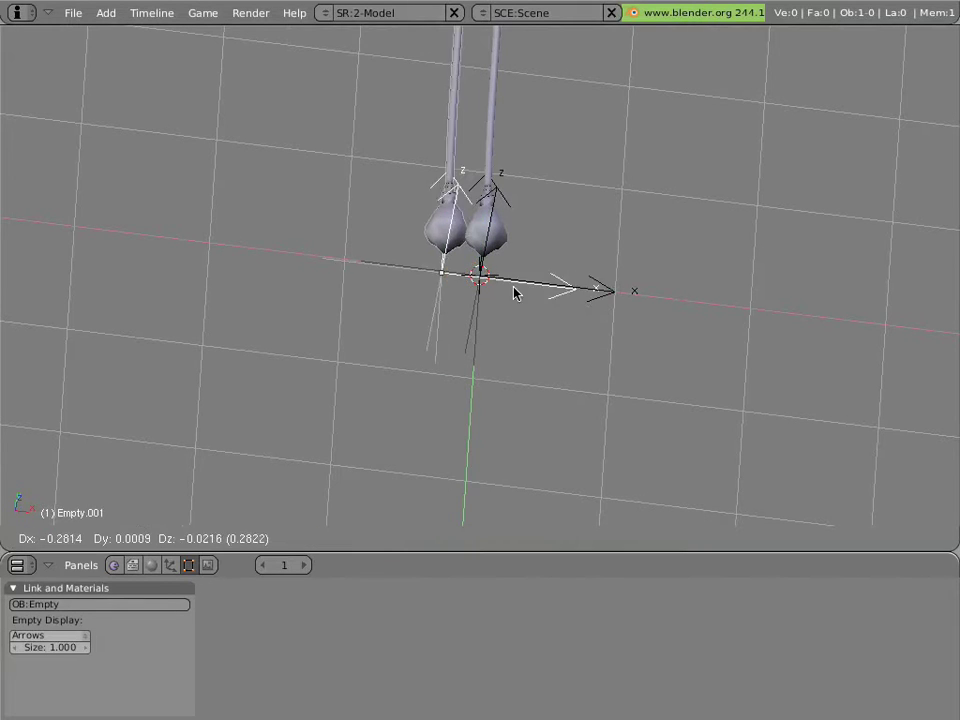
key(x)
click(325, 265)
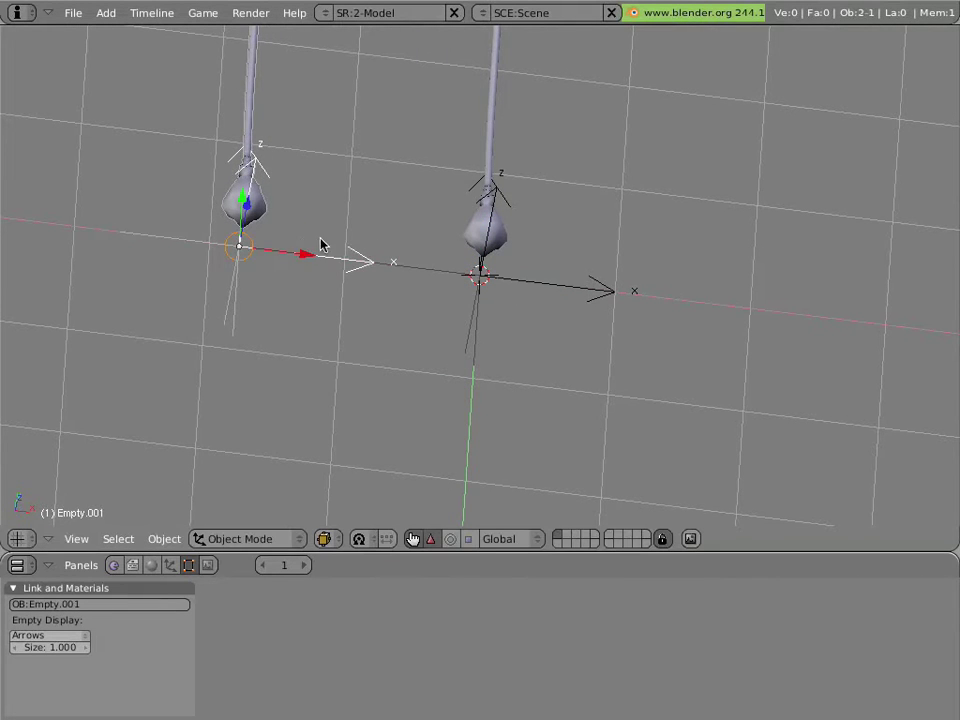
scroll(523, 244, down, 4)
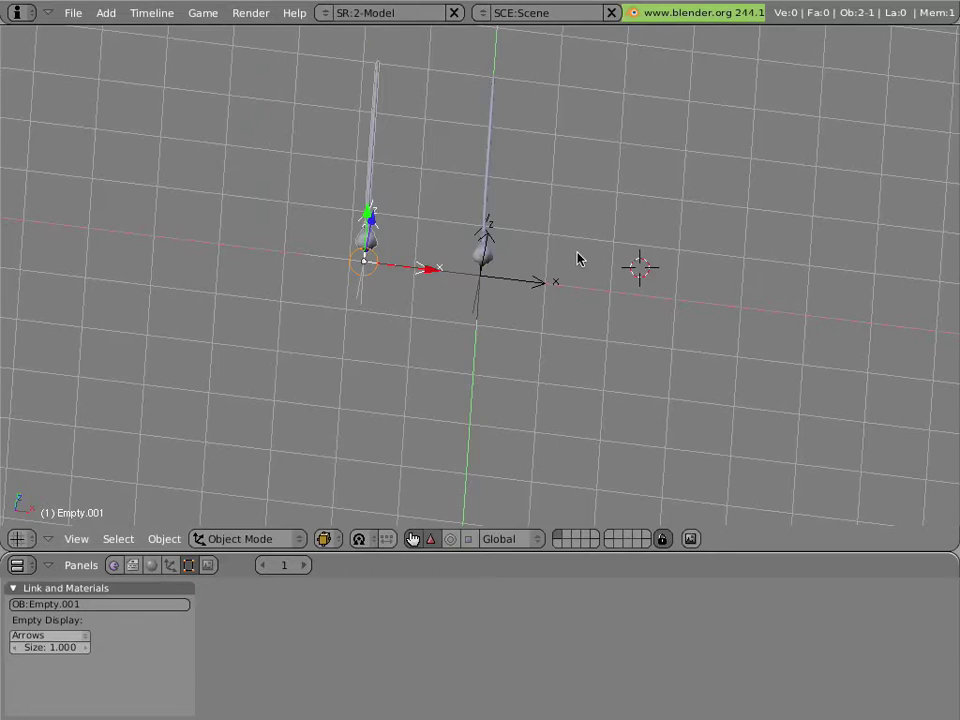
middle_drag(577, 259, 505, 260)
- Add a third secondariosperm group instance to the right of the other two
key(space)
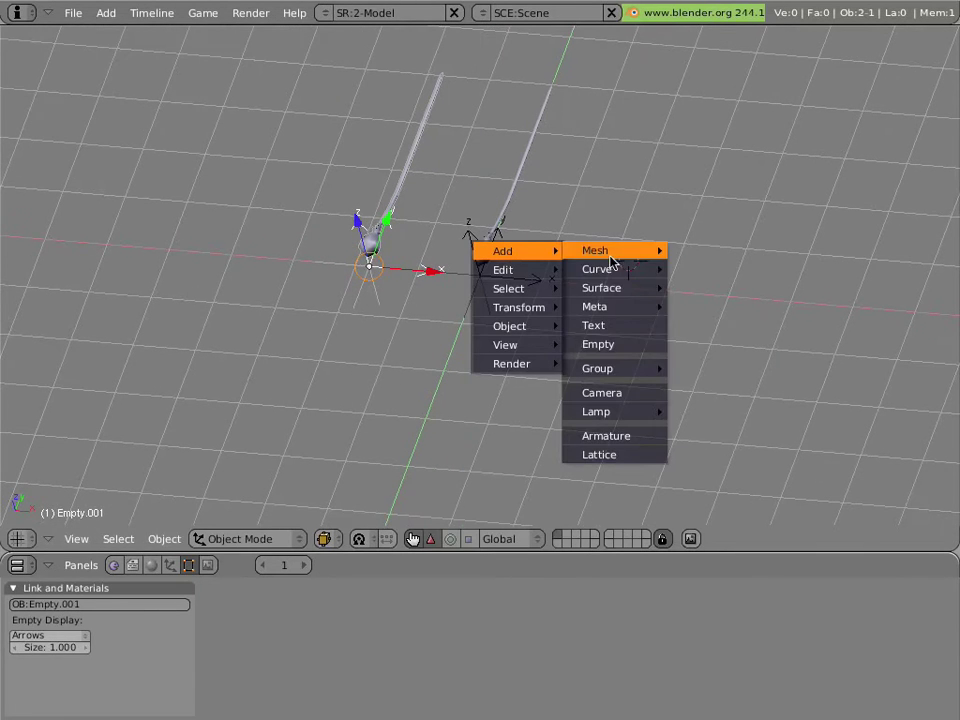
mouse_move(622, 378)
mouse_move(718, 381)
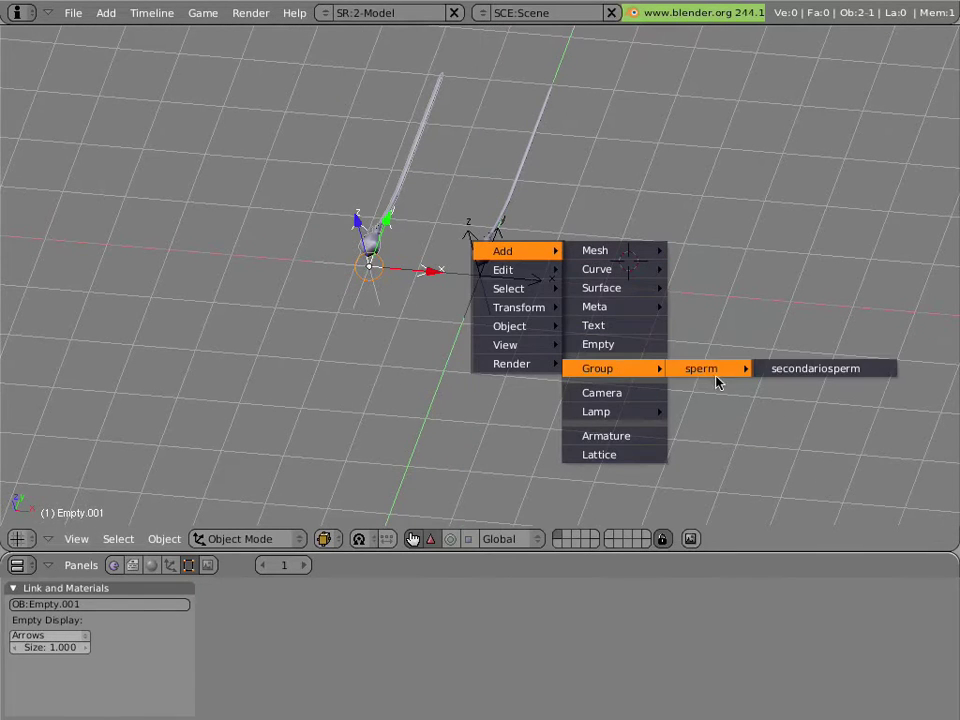
click(788, 380)
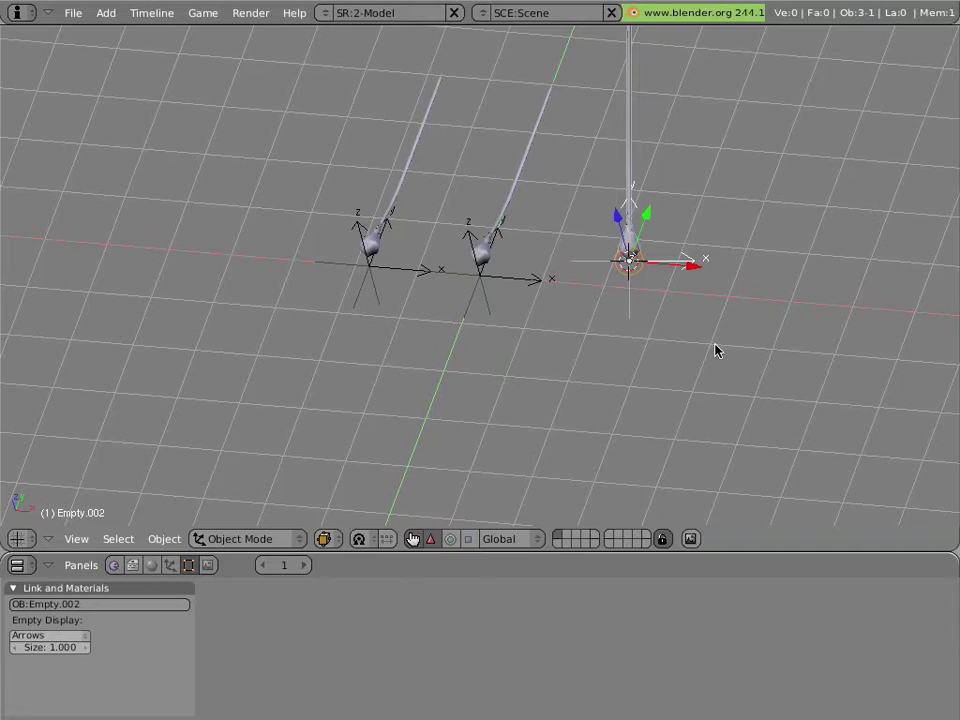
- Rotate the right sperm empty and scale the middle Empty up to about 1.66
key(r)
click(660, 329)
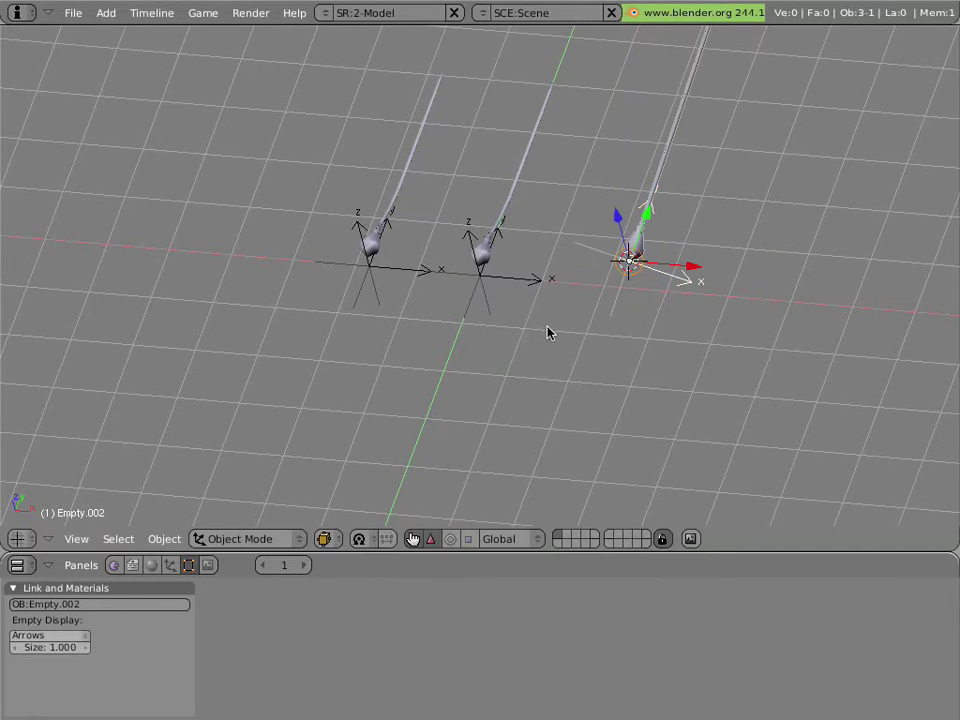
right_click(517, 281)
key(s)
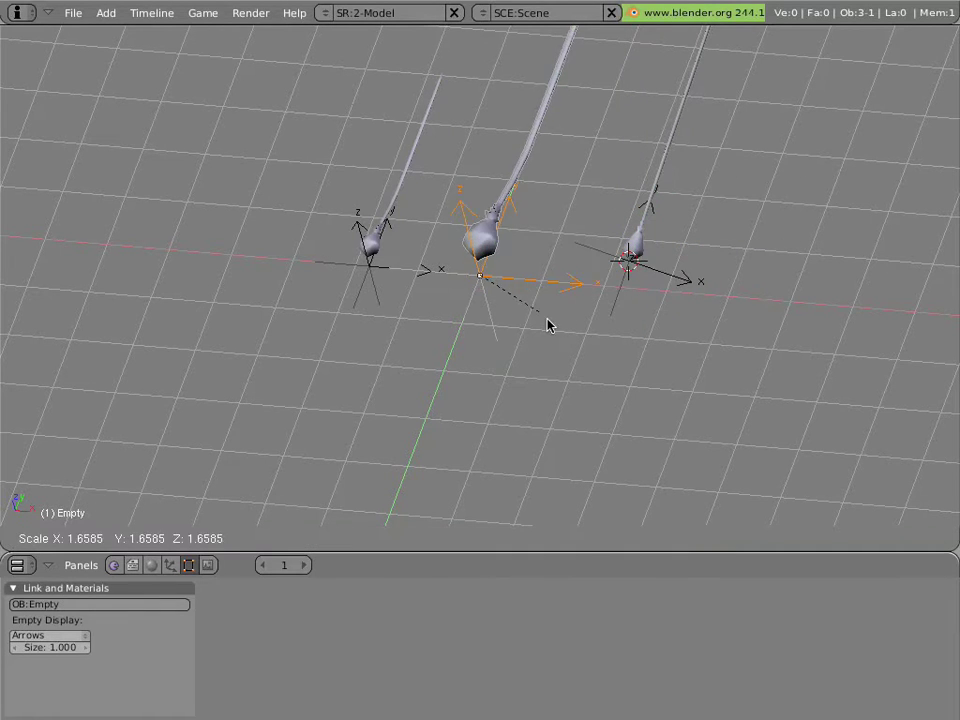
click(559, 328)
- Rotate and move the left sperm empty, then view the whole scene
right_click(370, 263)
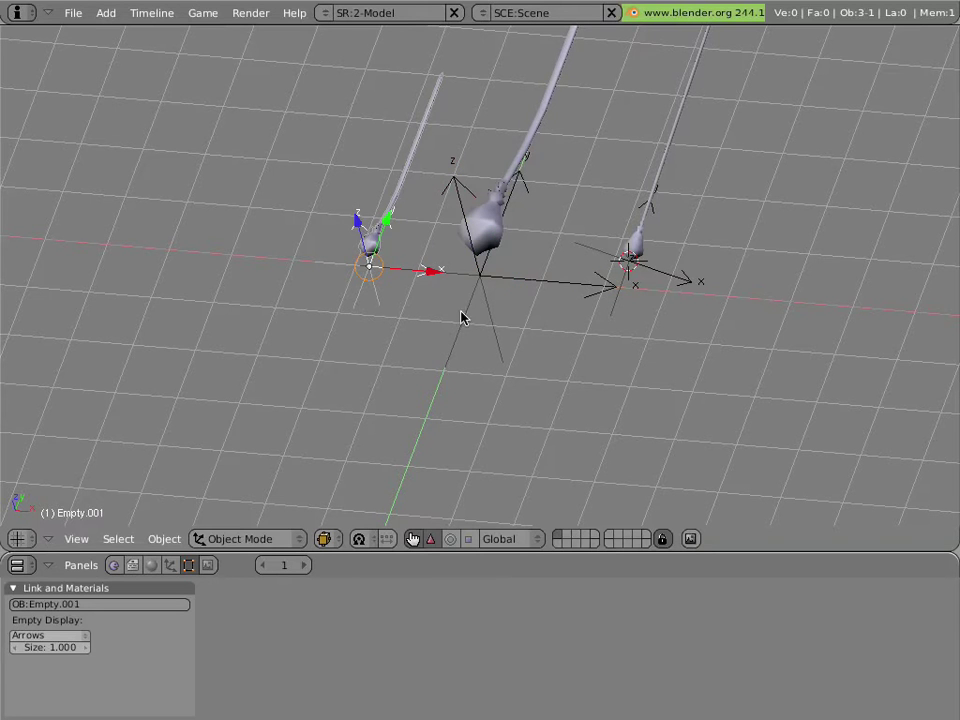
key(r)
click(568, 332)
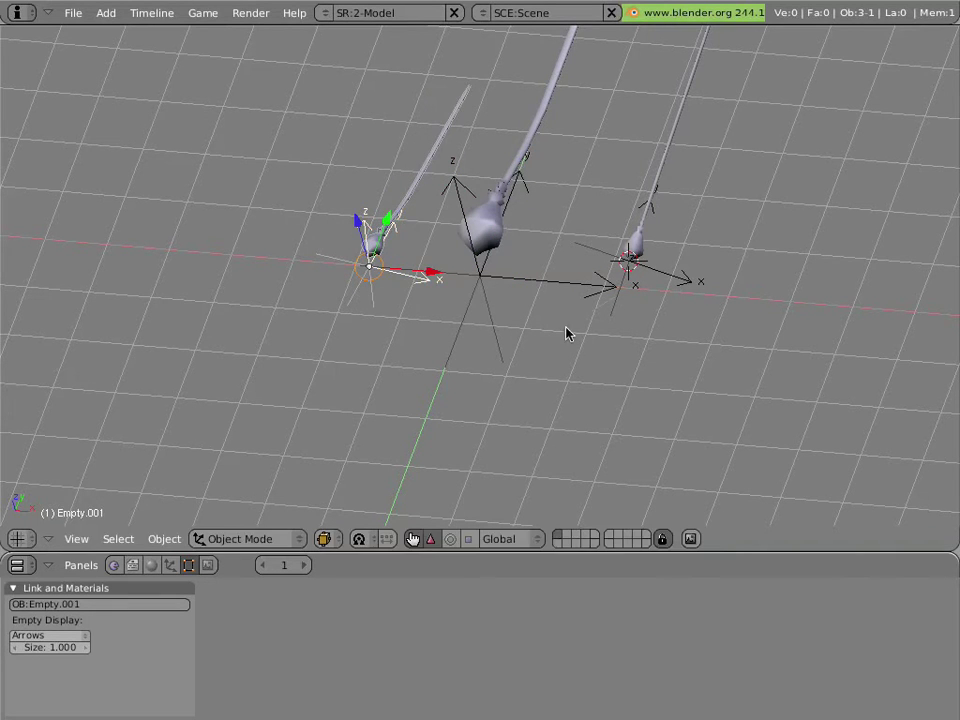
key(g)
click(497, 381)
middle_drag(611, 384, 507, 387)
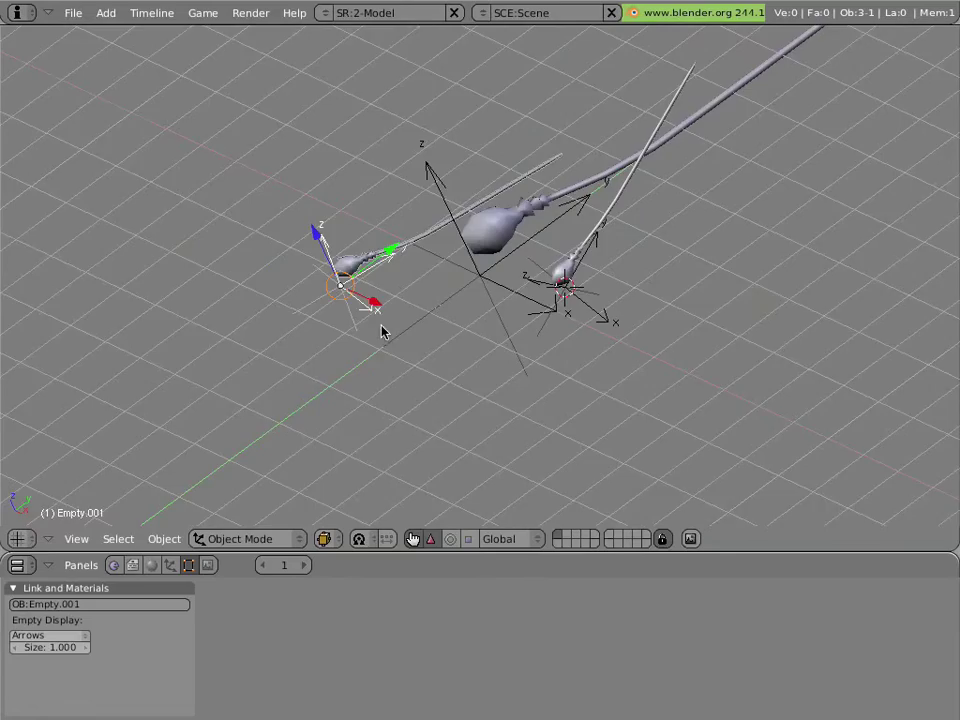
middle_drag(384, 330, 386, 272)
key(g)
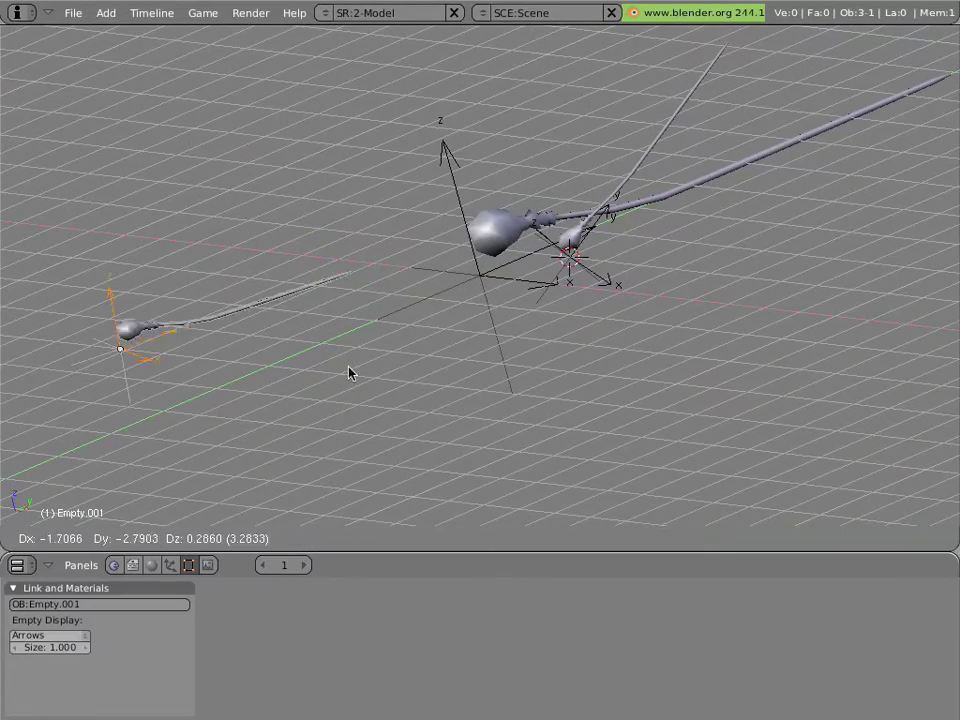
key(Escape)
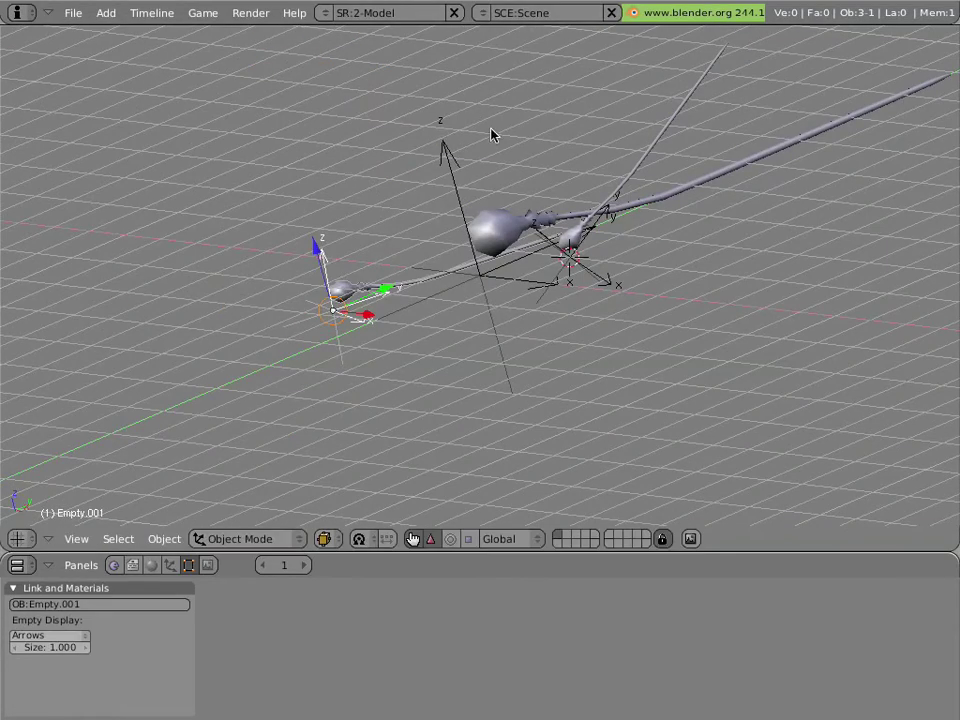
middle_drag(491, 135, 553, 249)
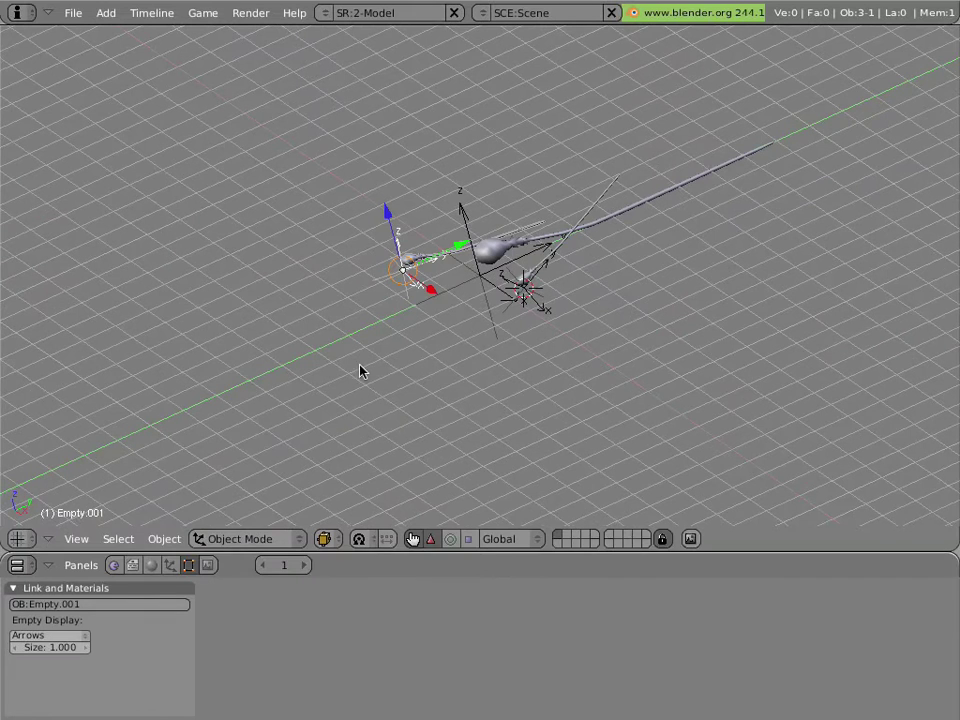
- Turn the lower panel into a Timeline and reposition the left sperm empty up and right
click(20, 566)
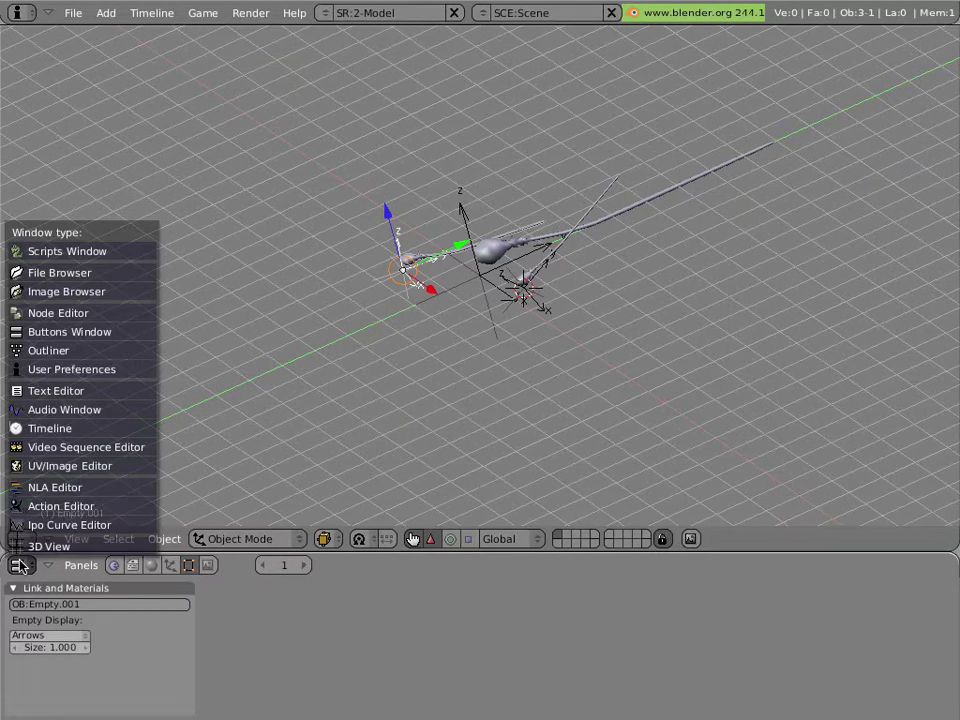
click(49, 428)
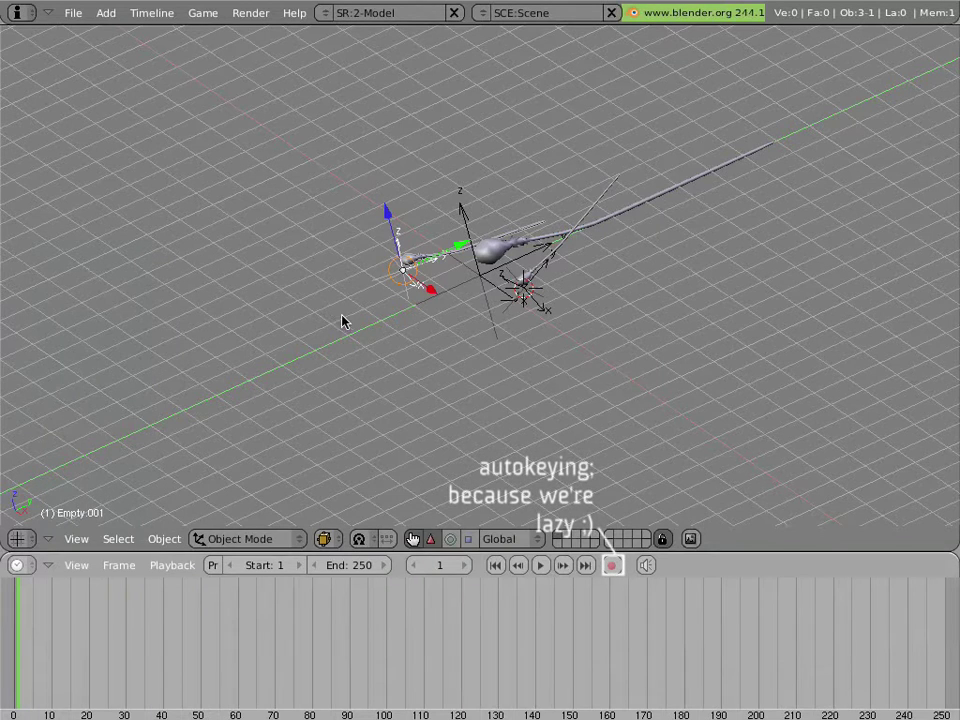
key(g)
click(485, 240)
- With autokey on, key Empty.001 at frame 1 and far down-left along Y at frame 61
click(612, 565)
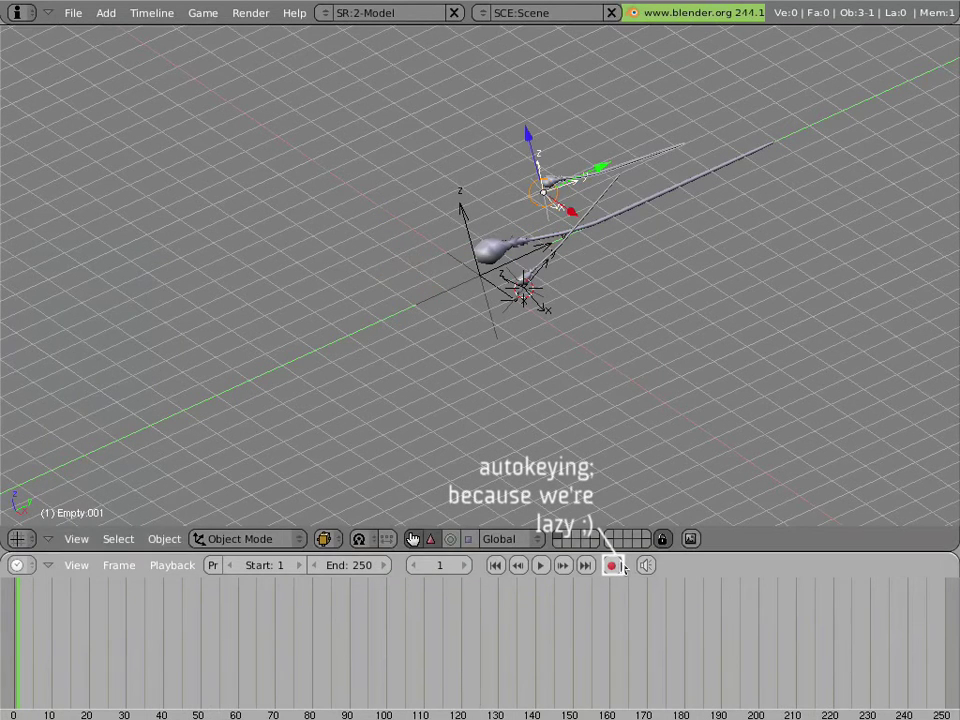
key(g)
click(733, 322)
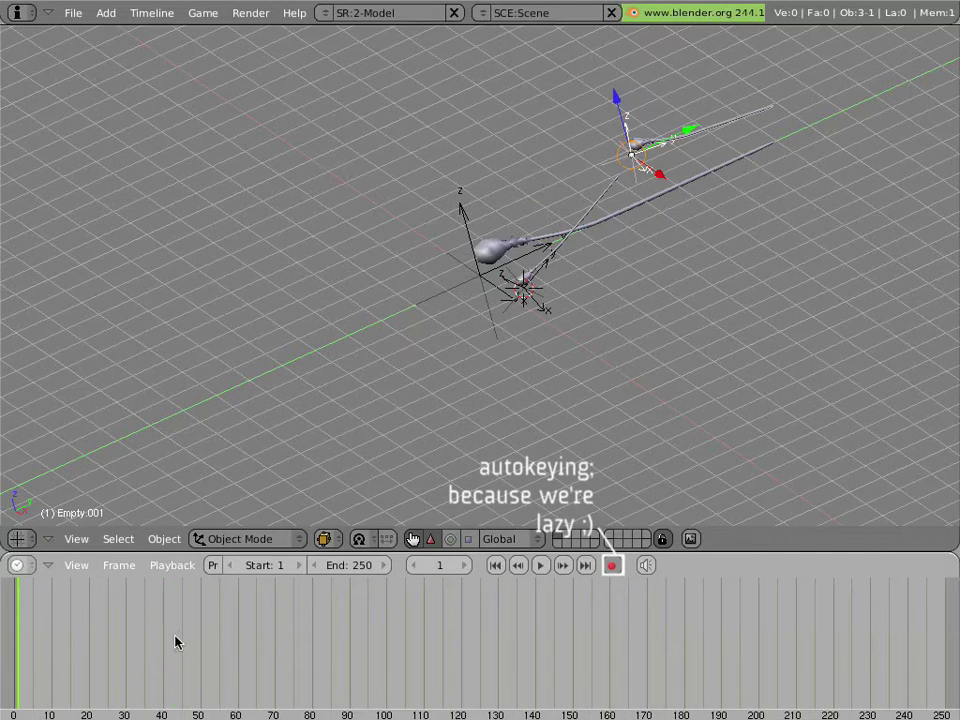
drag(175, 642, 241, 645)
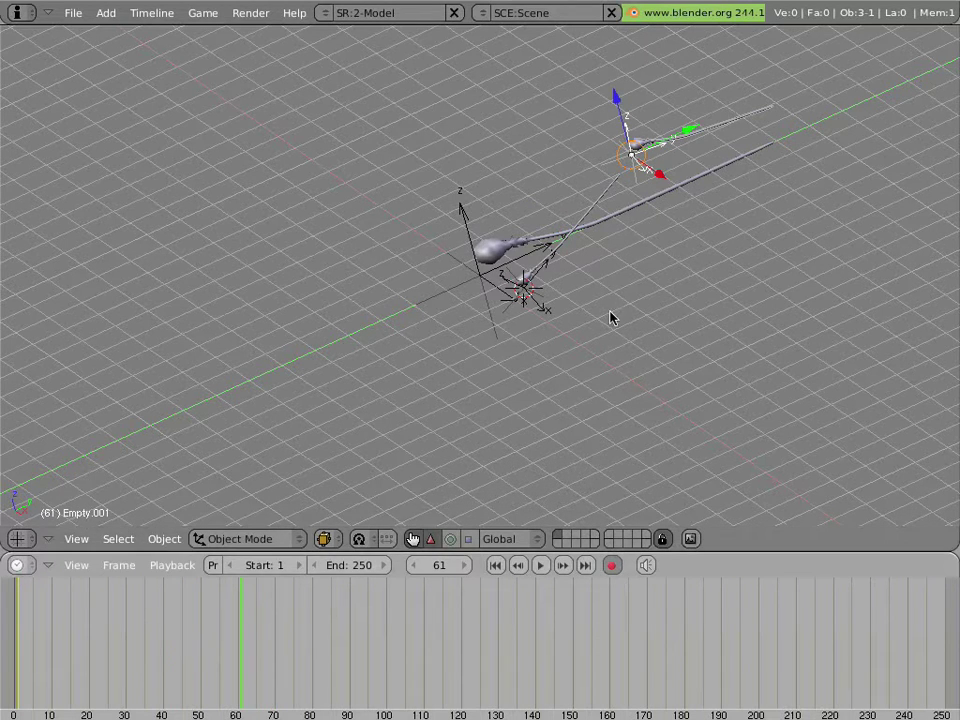
drag(688, 131, 278, 482)
mouse_move(231, 606)
mouse_down()
mouse_move(49, 624)
mouse_move(224, 612)
mouse_up()
key(shift+Left)
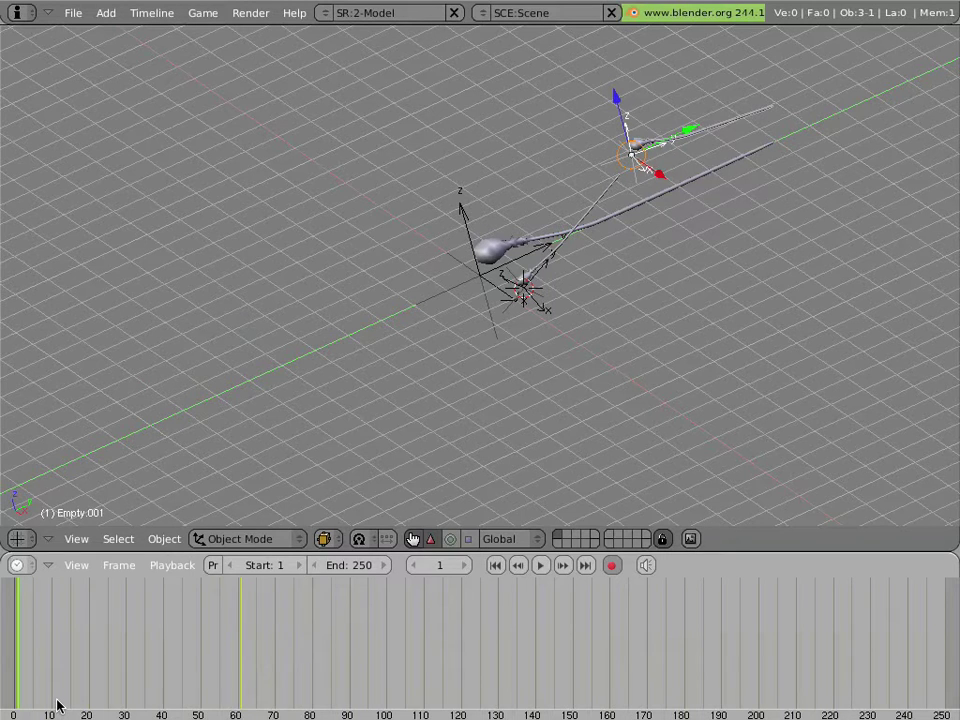
click(31, 567)
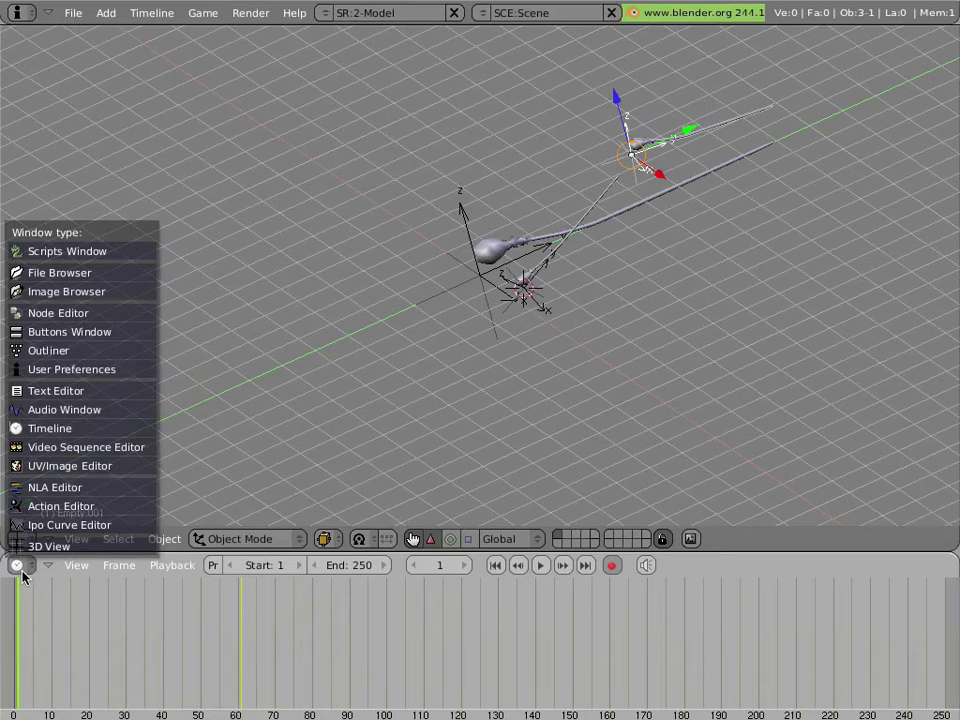
- Make the lower panel an NLA editor and link the SS actions from sperm.blend with relative paths
click(155, 490)
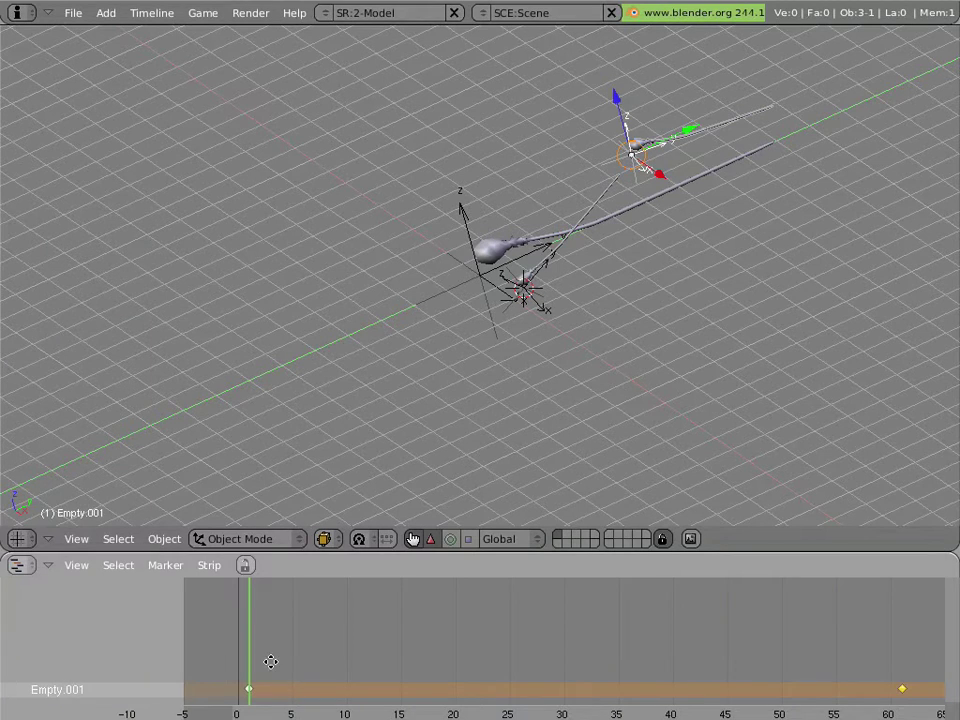
middle_drag(270, 661, 270, 612)
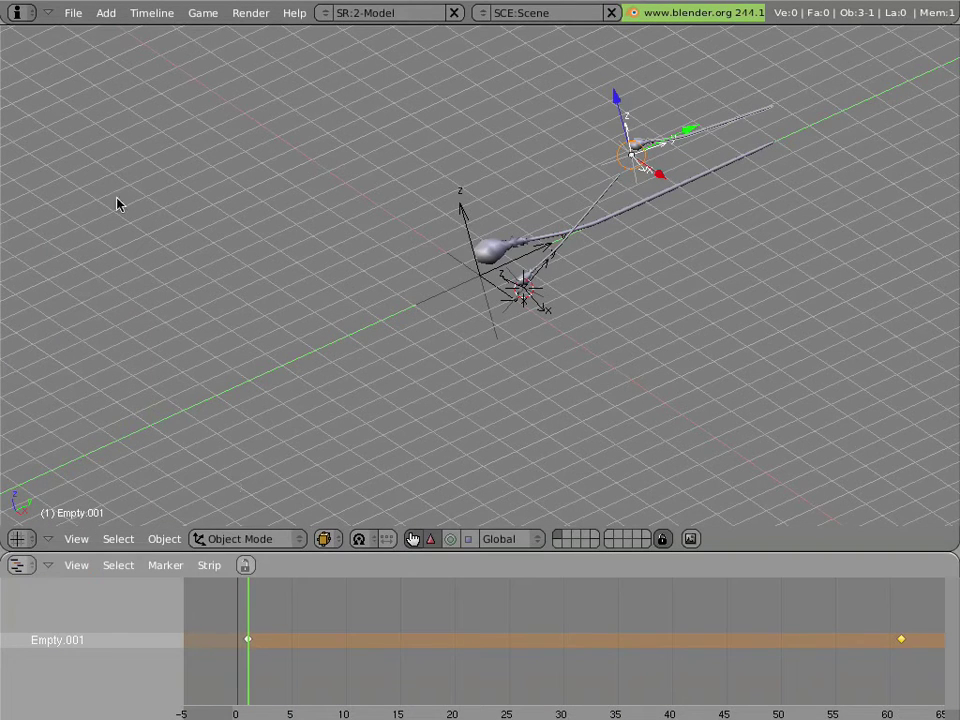
click(78, 17)
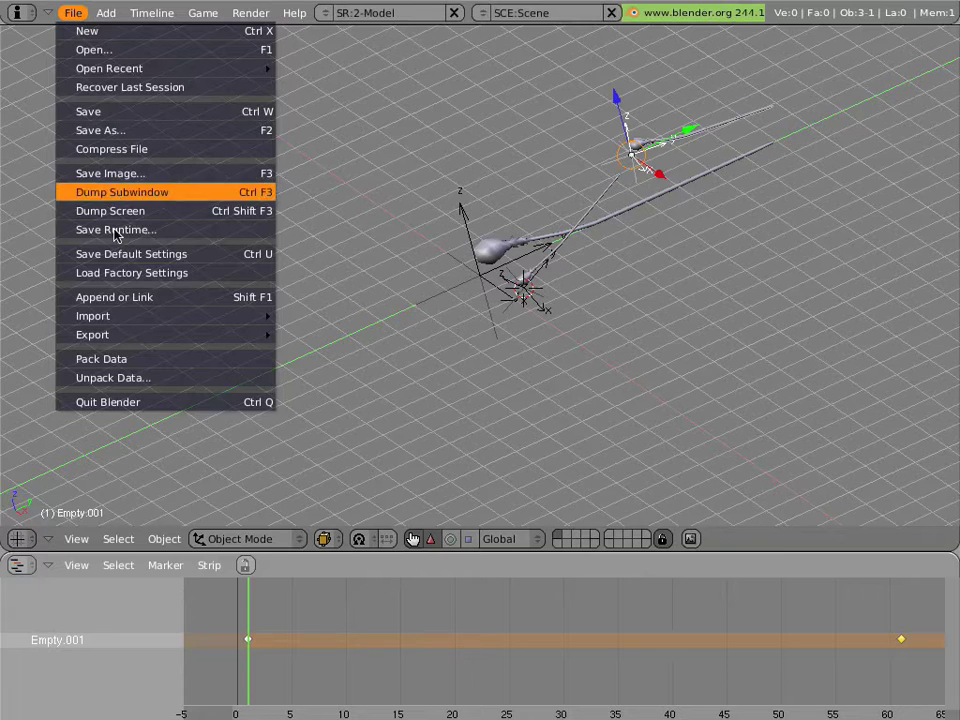
click(138, 297)
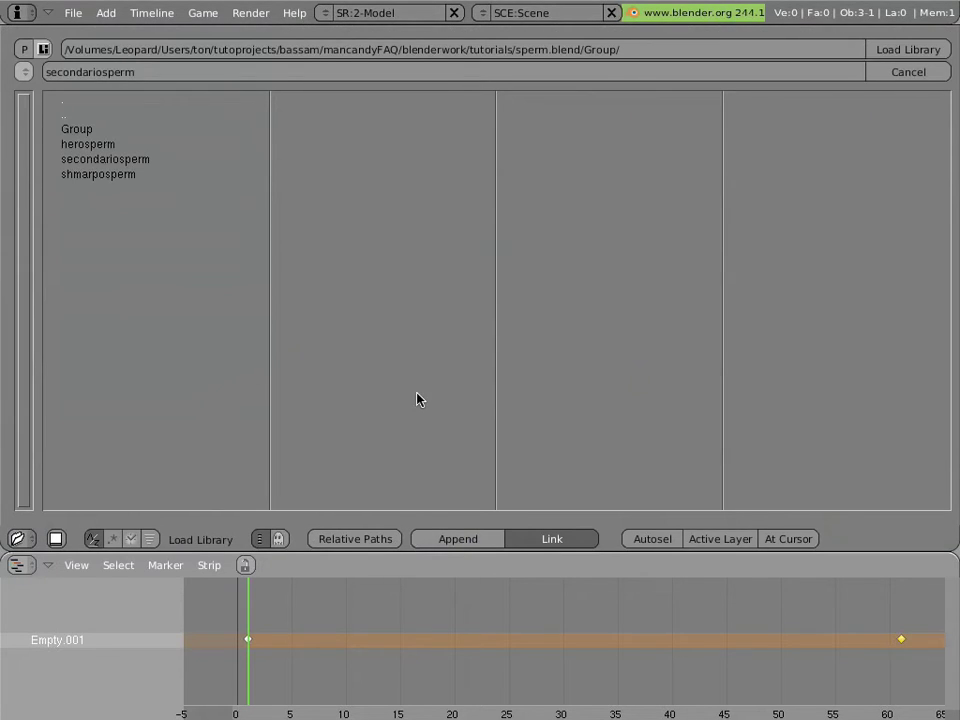
click(357, 541)
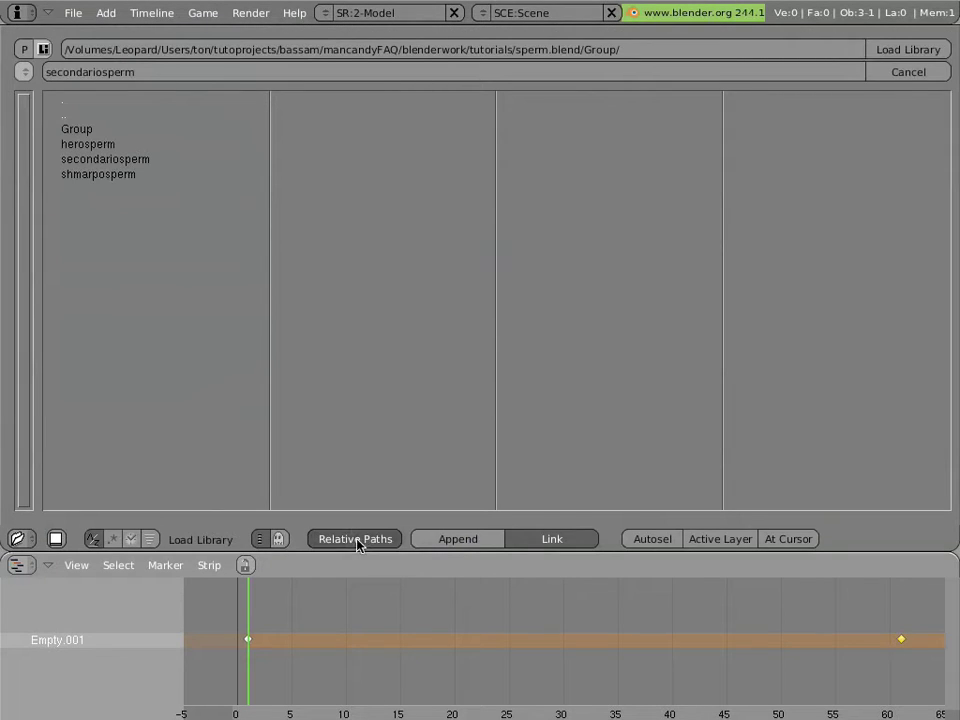
click(124, 116)
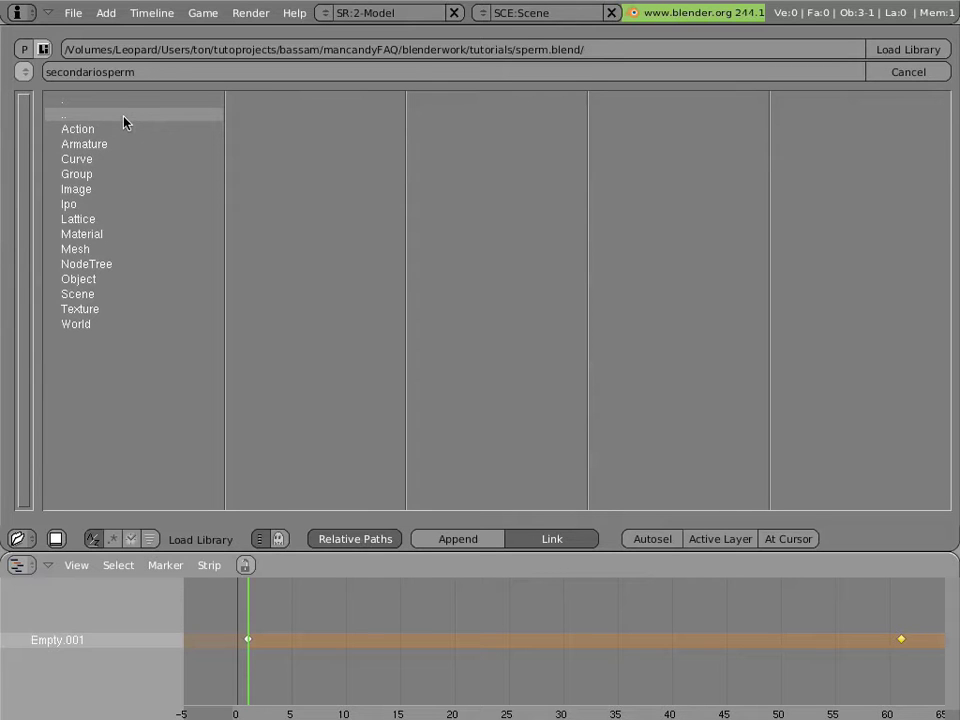
click(123, 129)
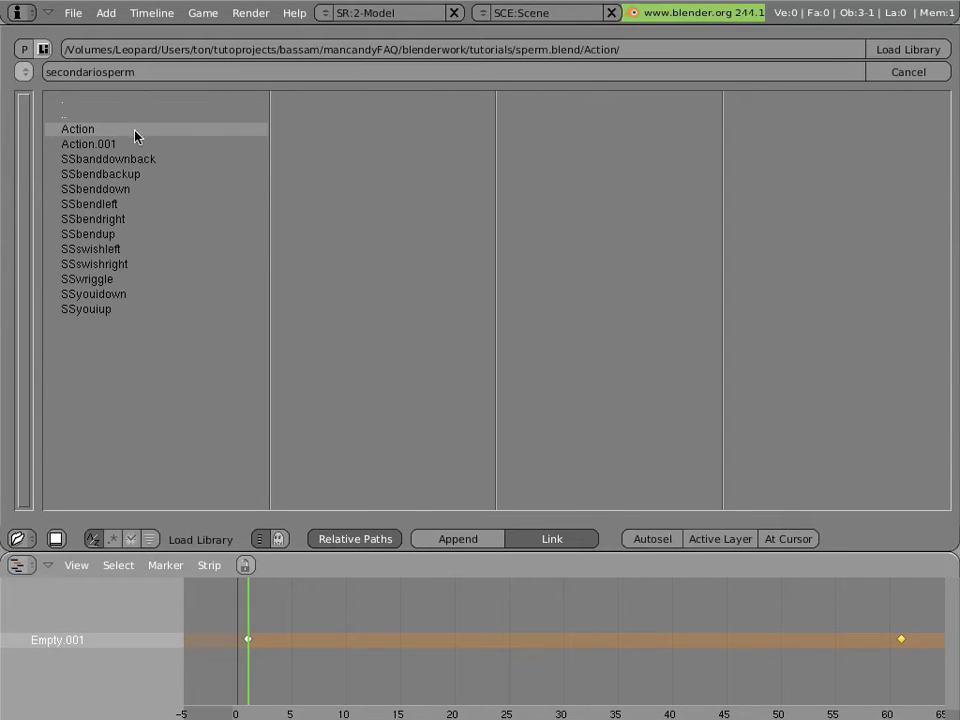
right_drag(178, 154, 178, 311)
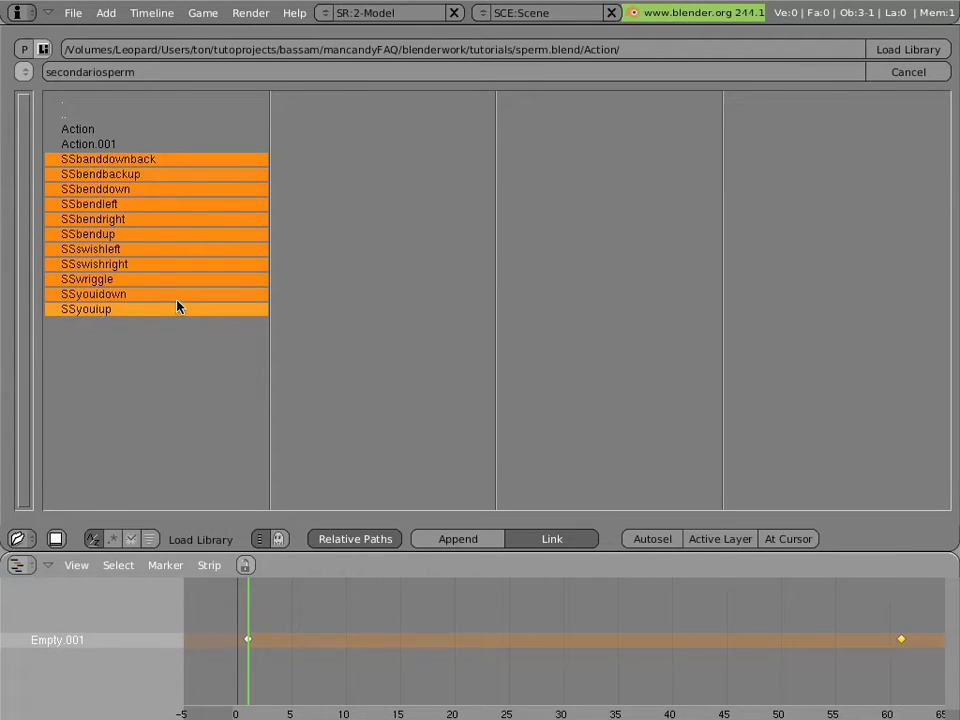
click(908, 50)
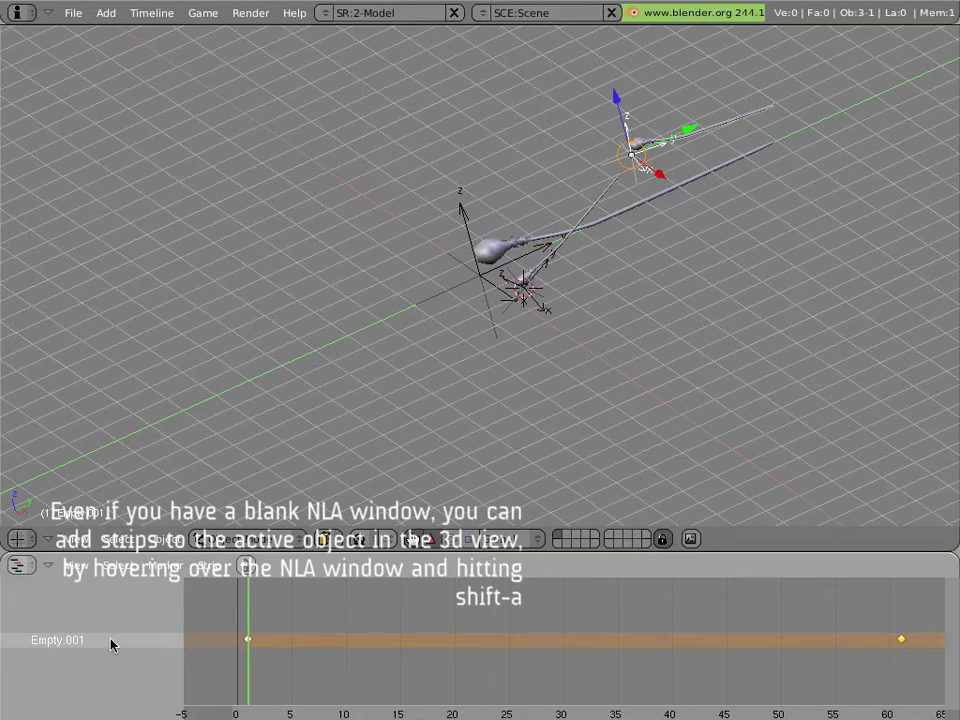
- Add an SSwriggle action strip to Empty.001 and scrub the early frames to preview it
key(shift+a)
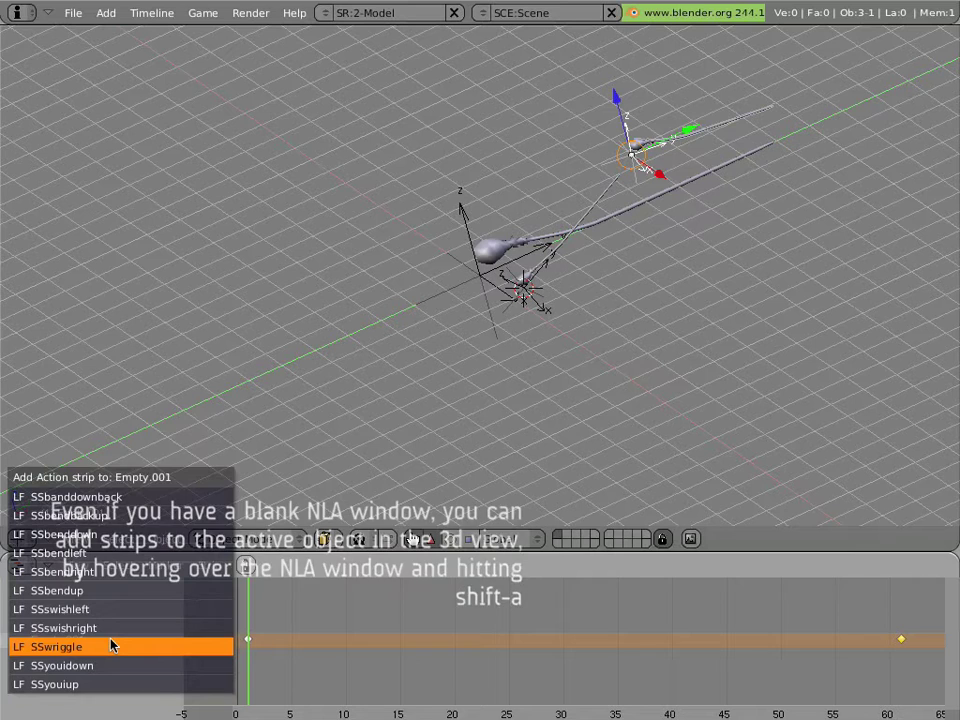
click(112, 646)
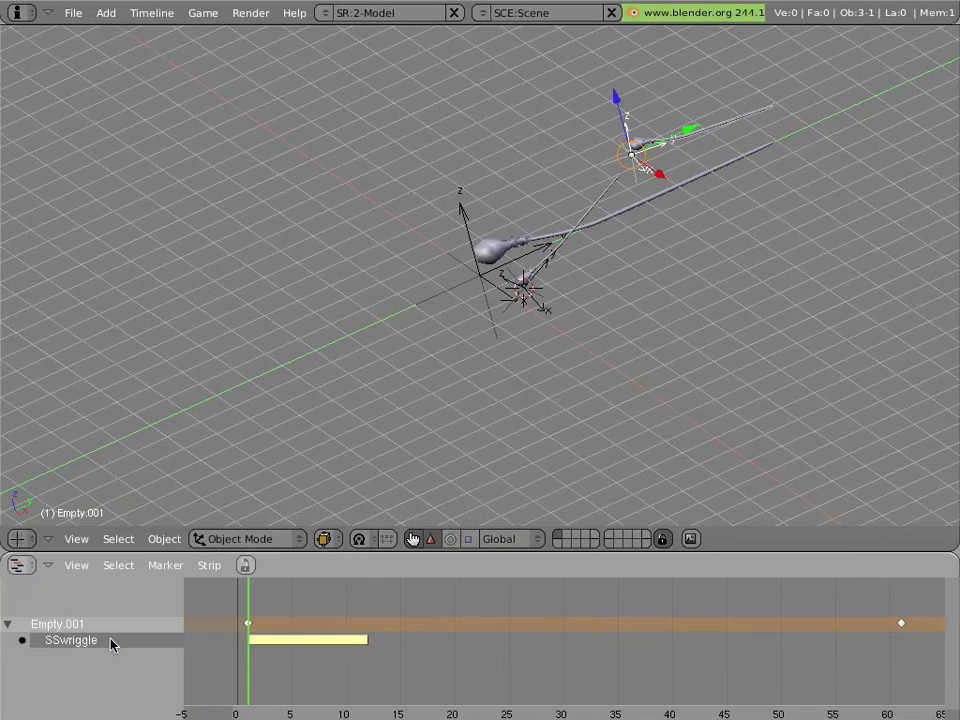
click(273, 685)
drag(273, 685, 185, 678)
- Show the strip's Transform Properties, enlarge the NLA editor and centre the properties panel
key(n)
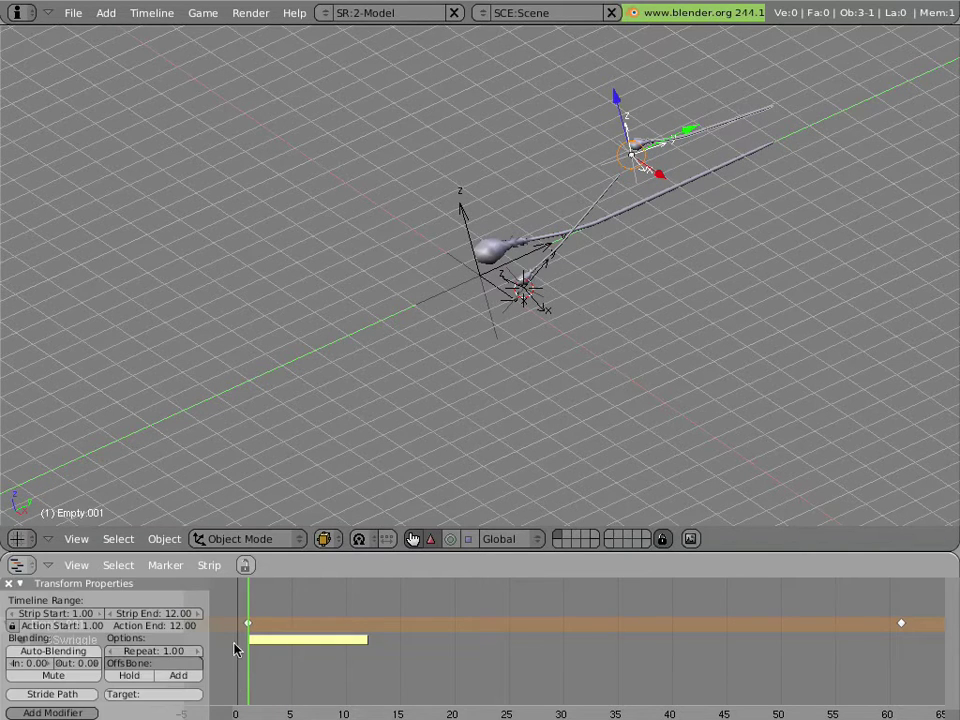
drag(314, 553, 300, 308)
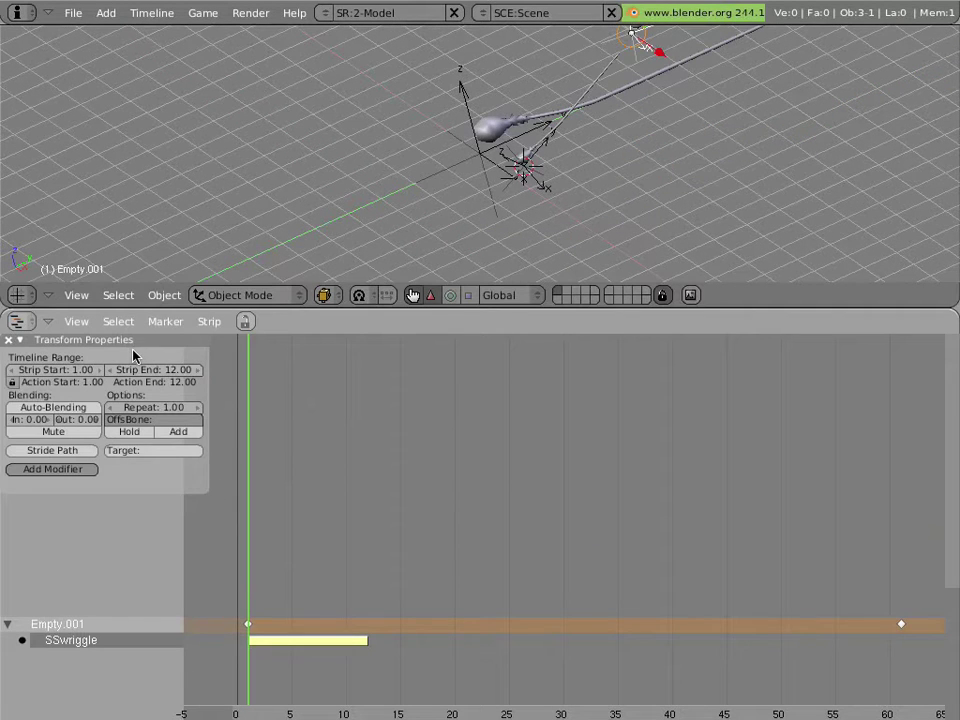
drag(152, 345, 578, 421)
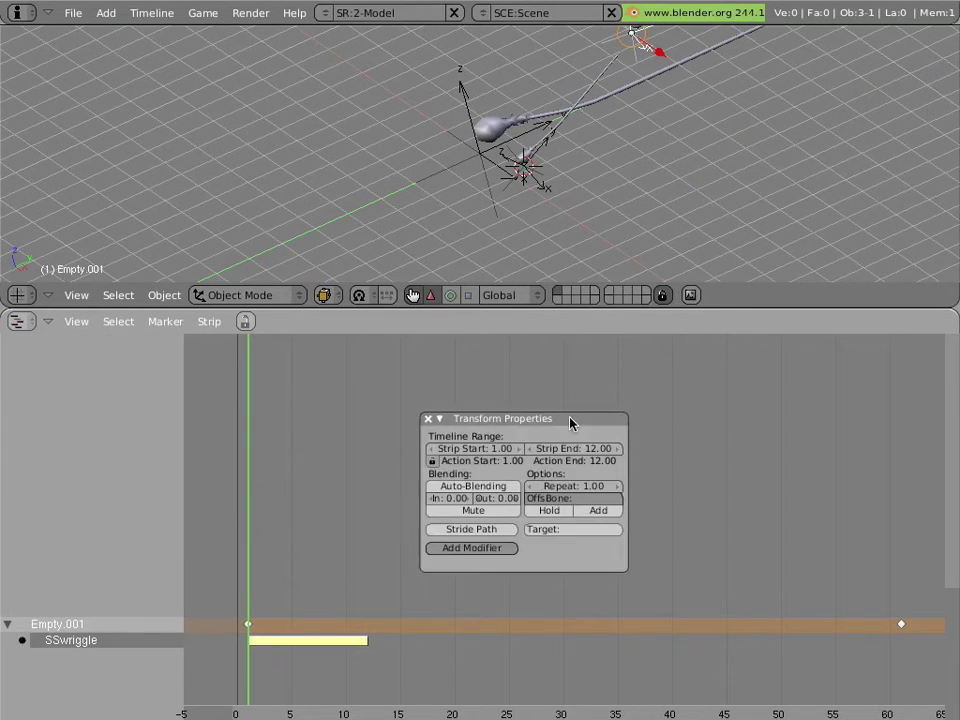
- Set the SSwriggle strip's target to speedctrl and play the animation to check the wriggle
click(575, 532)
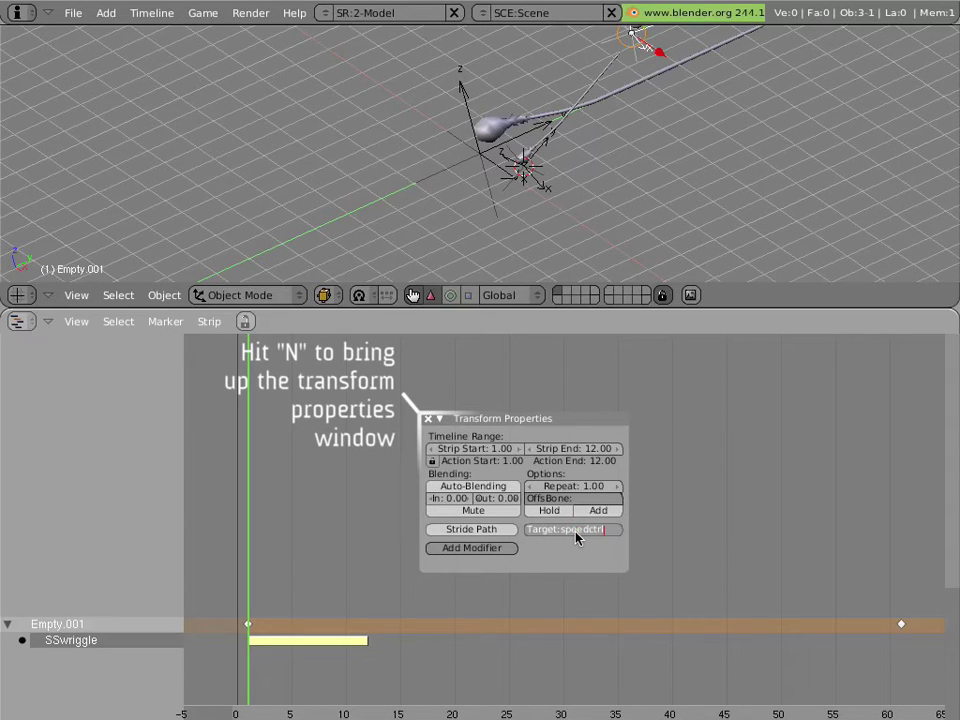
text(speedctrl)
key(Return)
shift+middle_drag(617, 139, 549, 218)
key(alt+a)
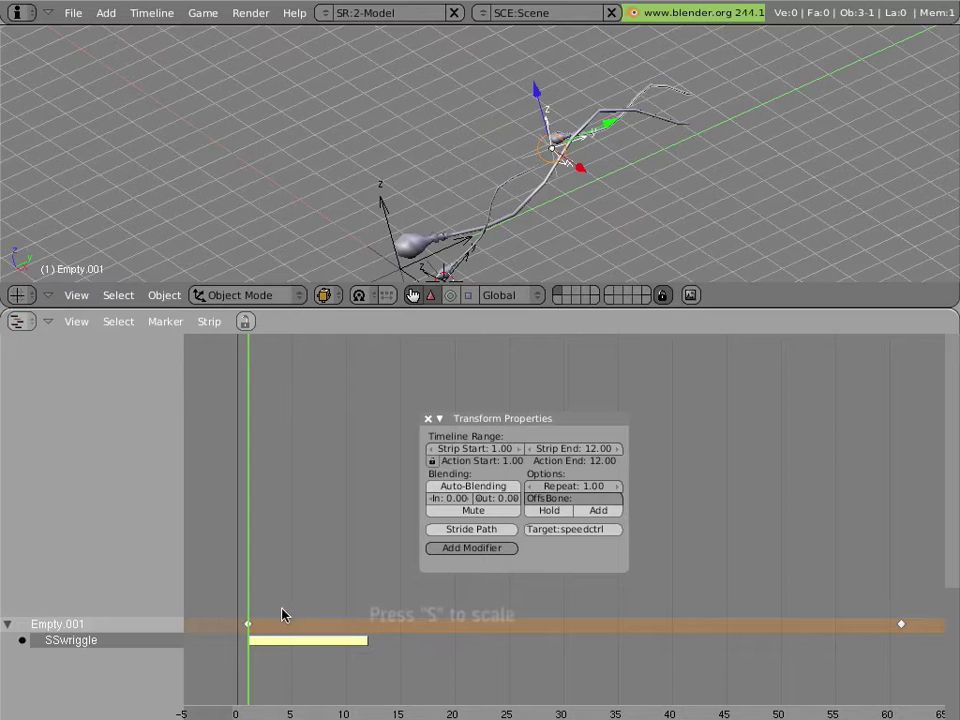
- Scale the SSwriggle strip in several passes until it ends at frame 63.02
key(s)
click(206, 694)
key(s)
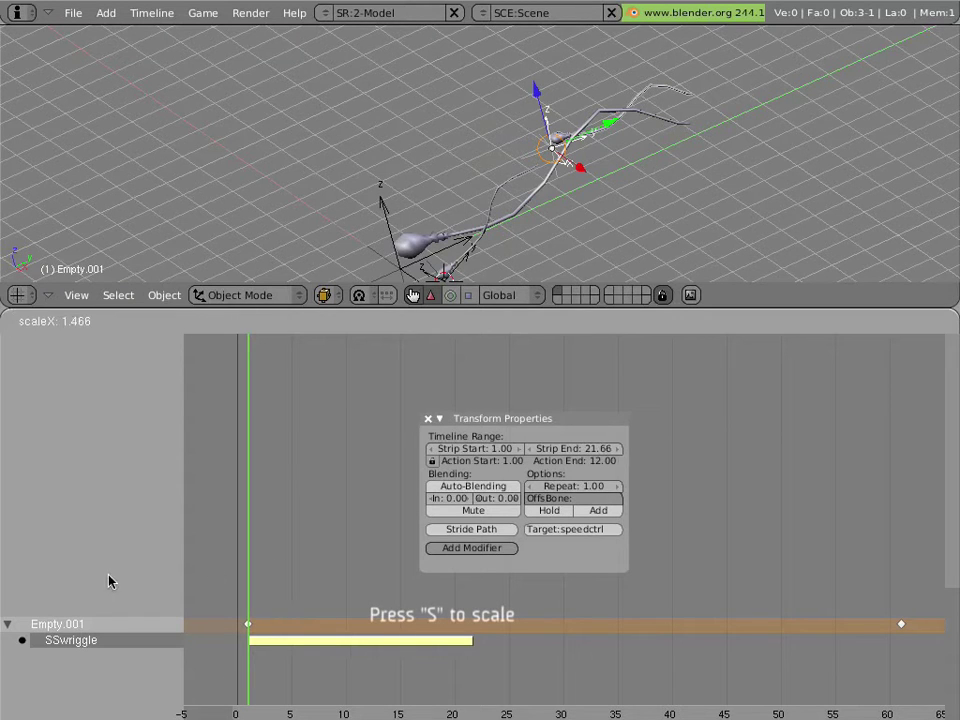
click(112, 576)
key(s)
click(81, 602)
key(s)
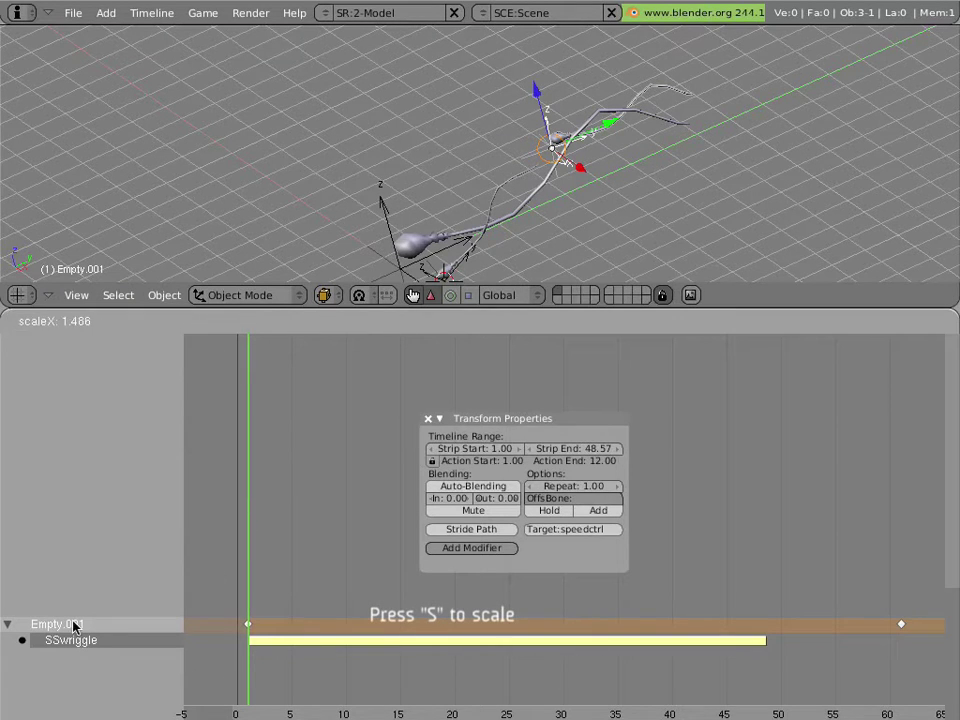
click(75, 626)
key(s)
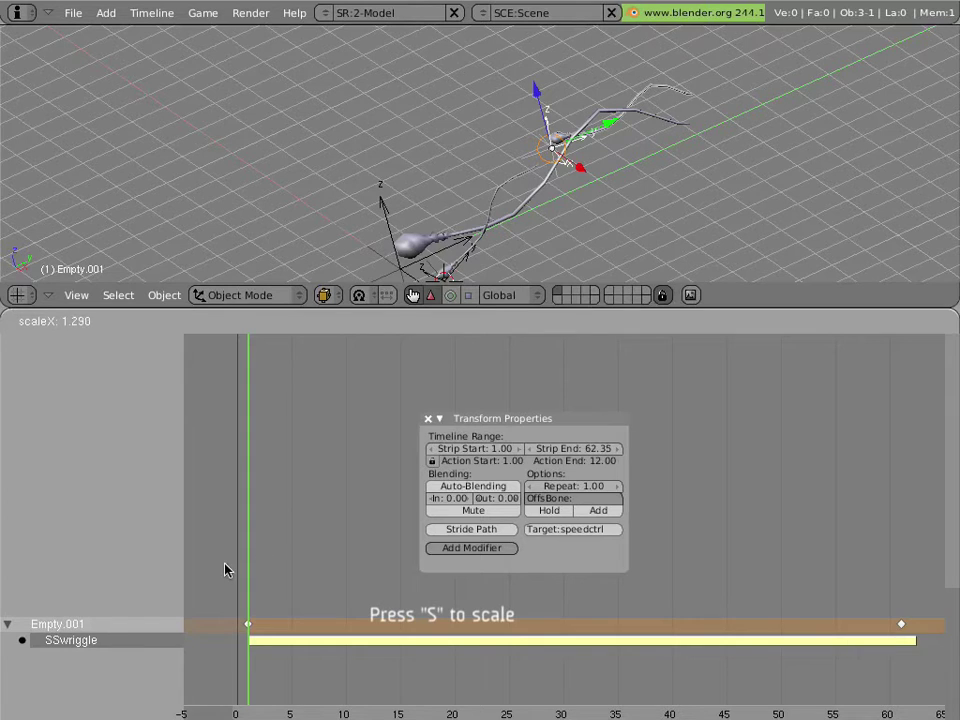
click(225, 569)
- Play the slower wriggle a few times, stopping back at frame 1
key(alt+a)
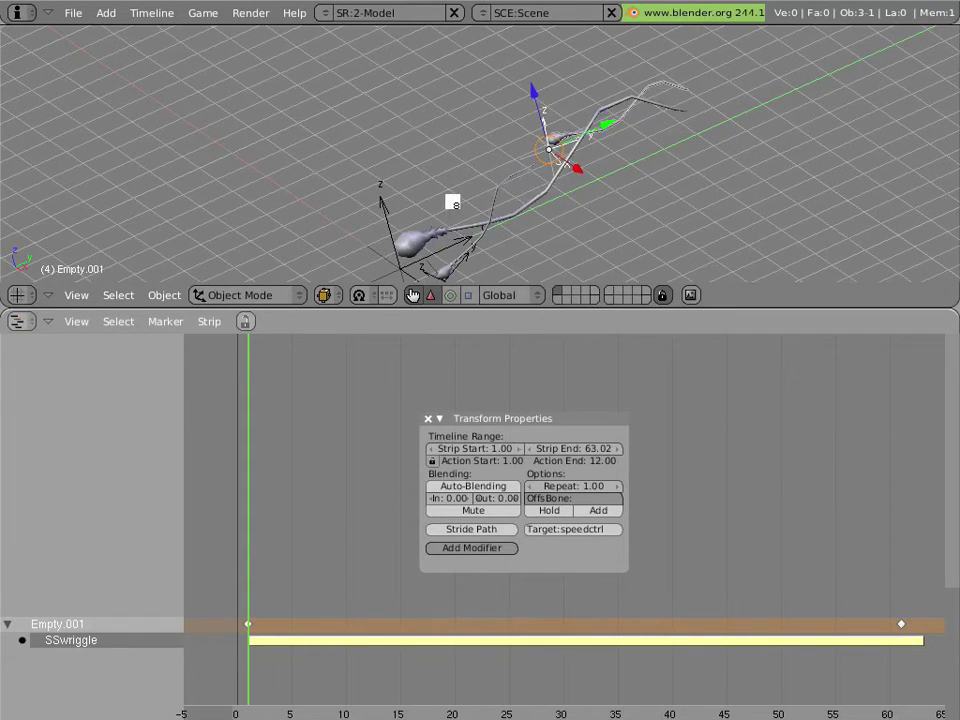
key(Escape)
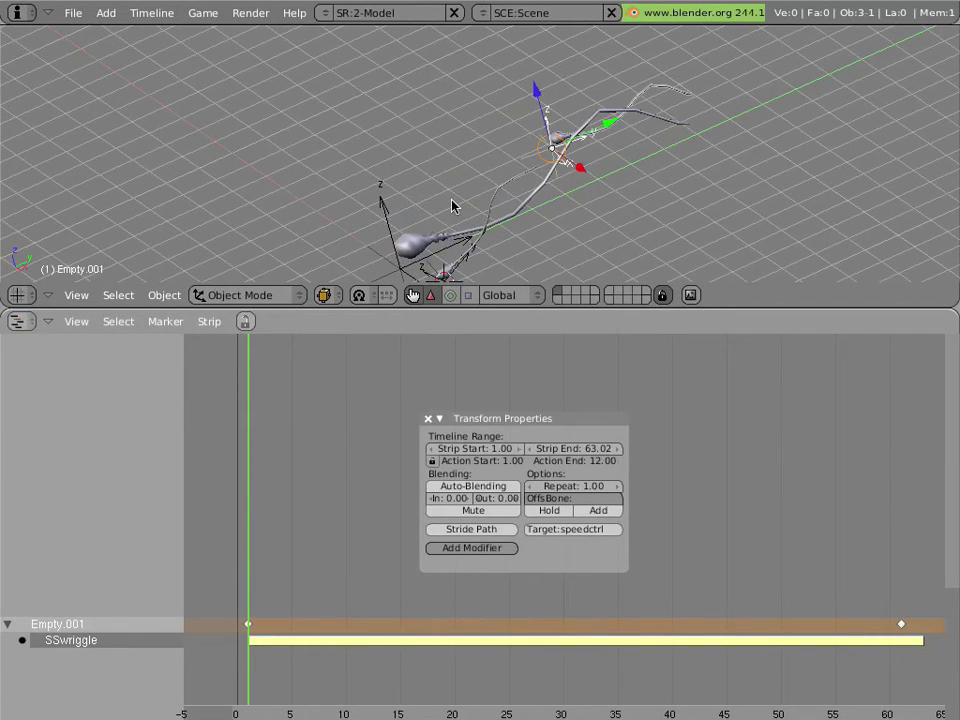
key(alt+a)
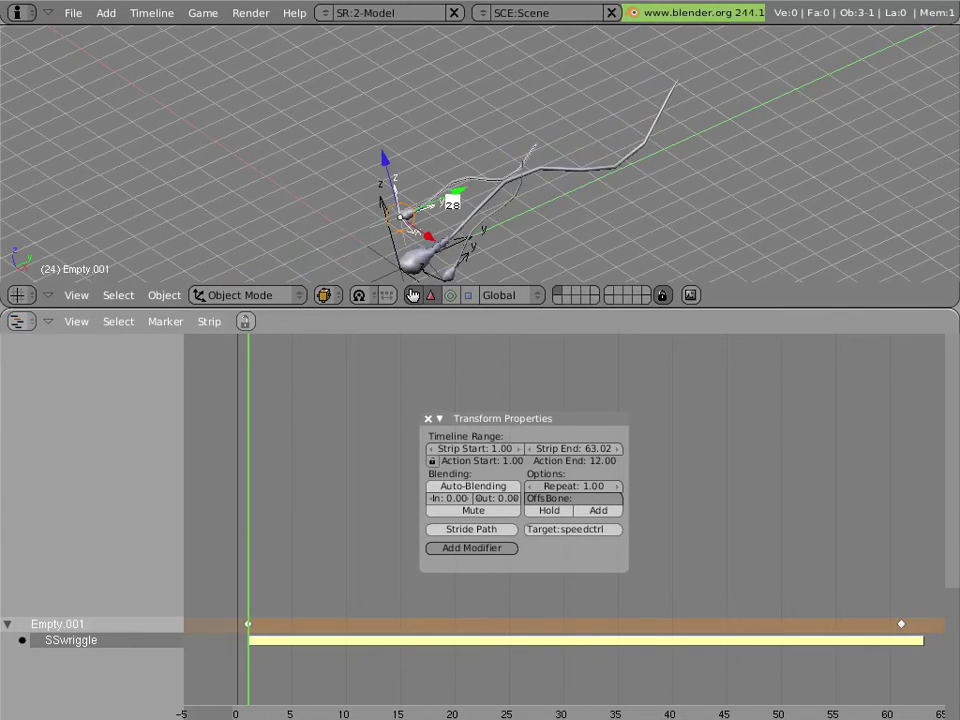
key(Escape)
key(alt+a)
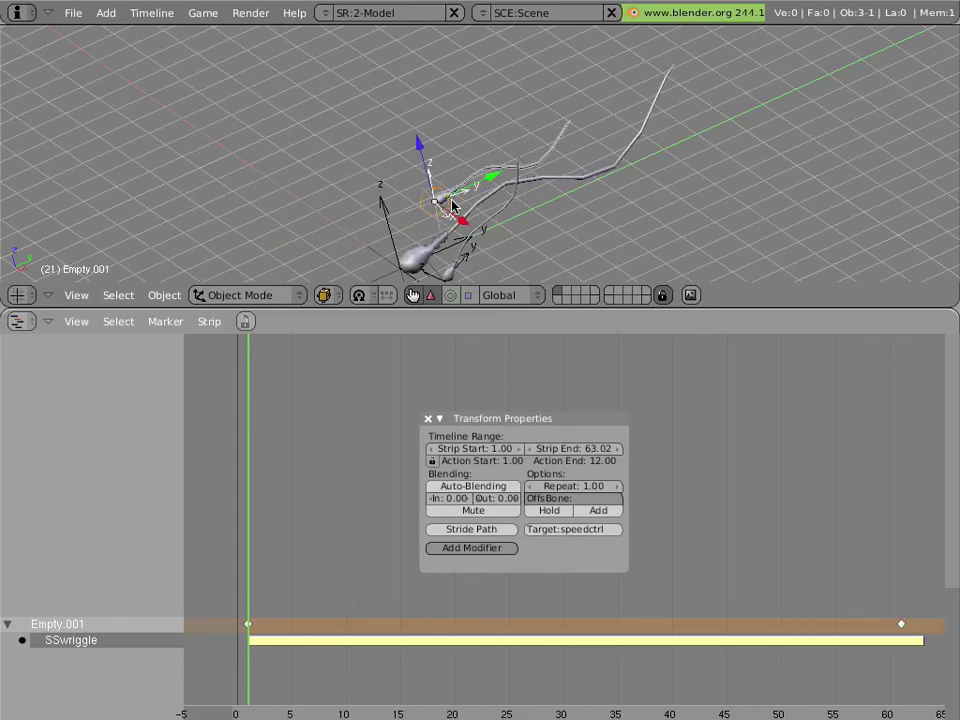
key(Escape)
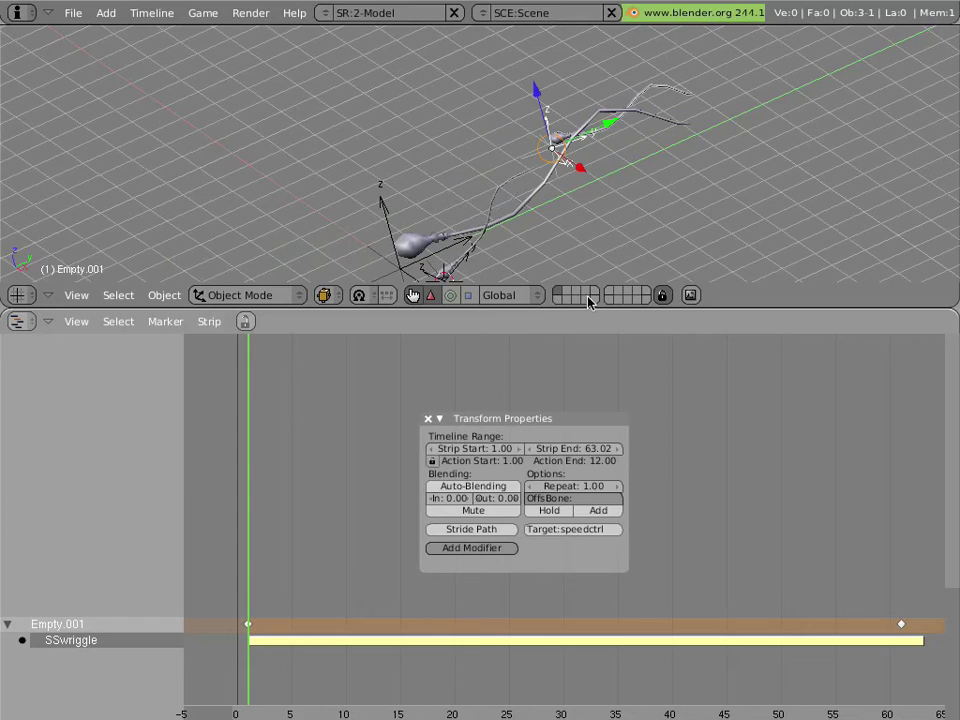
- Unlock the strip's action range and preview Action End values of 63 and then 100
click(433, 462)
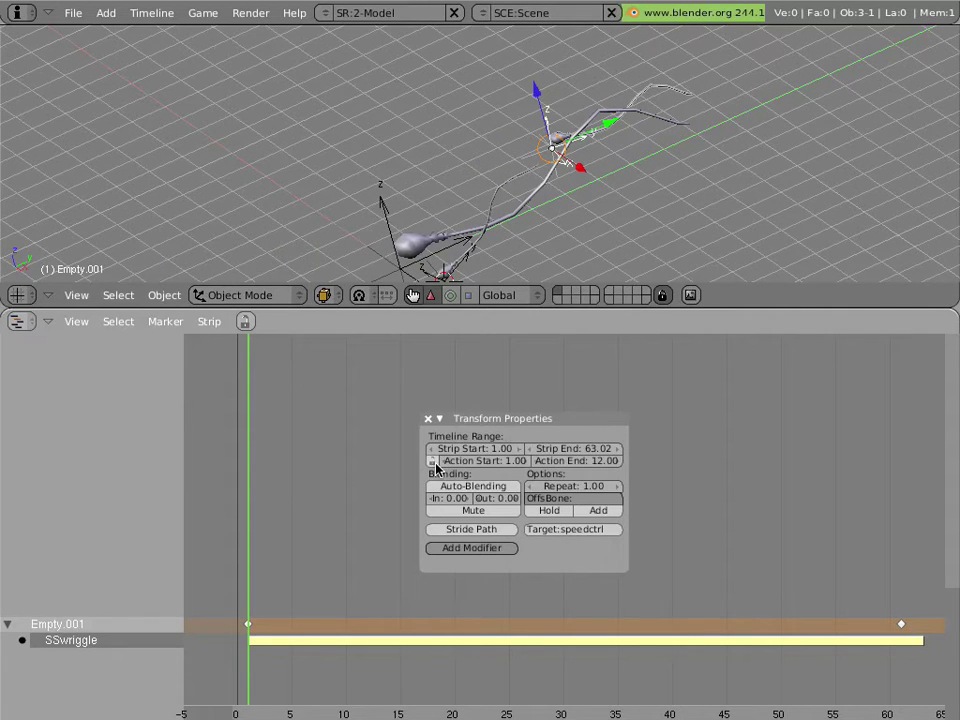
click(591, 462)
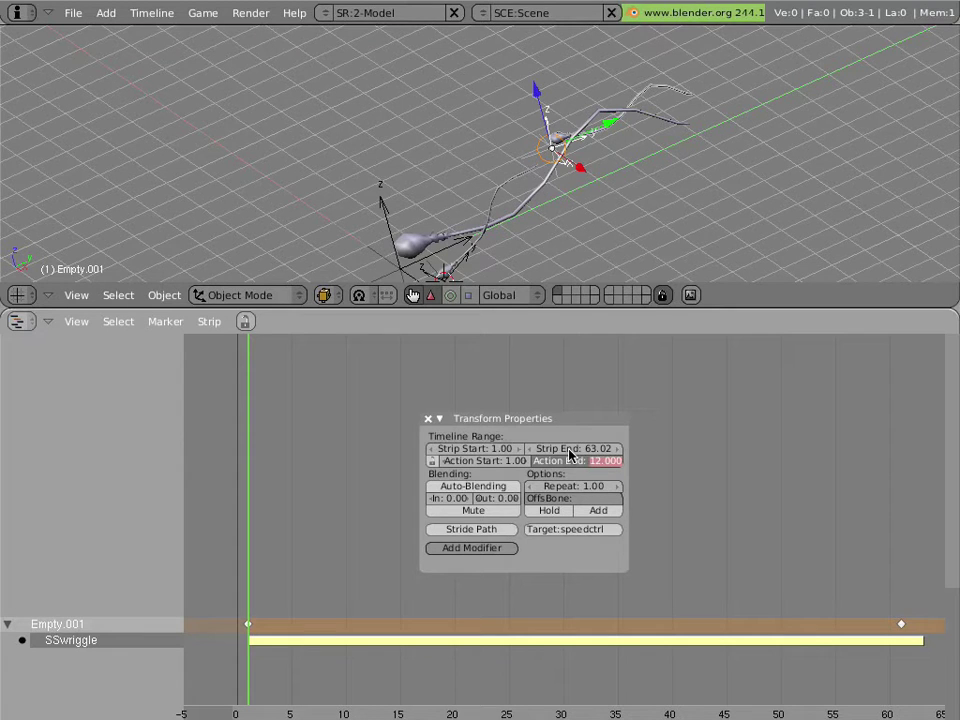
text(63)
key(Return)
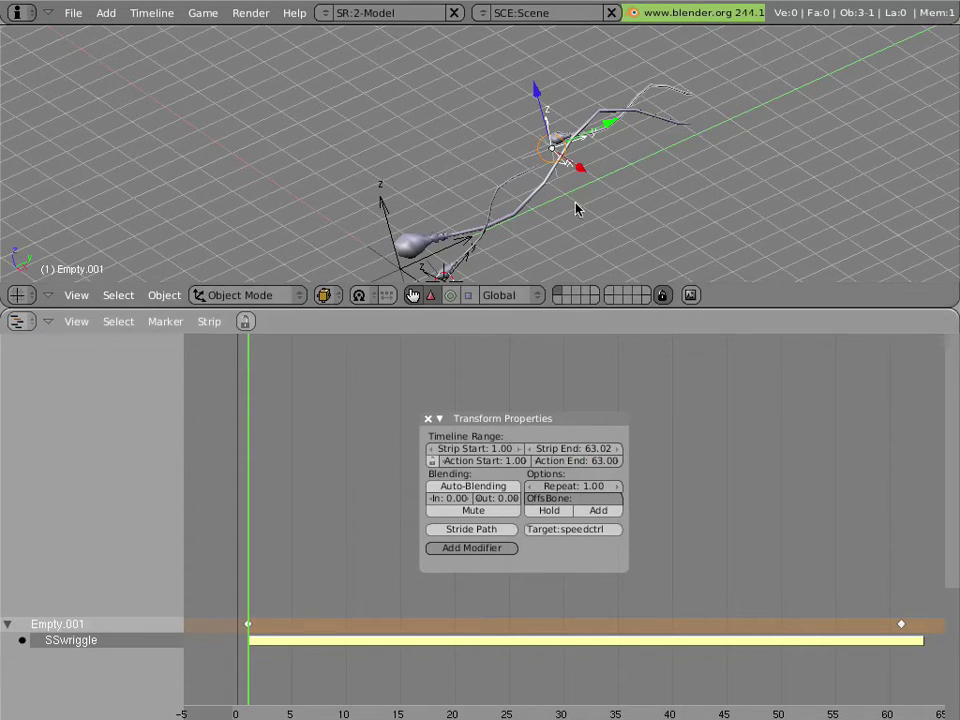
key(alt+a)
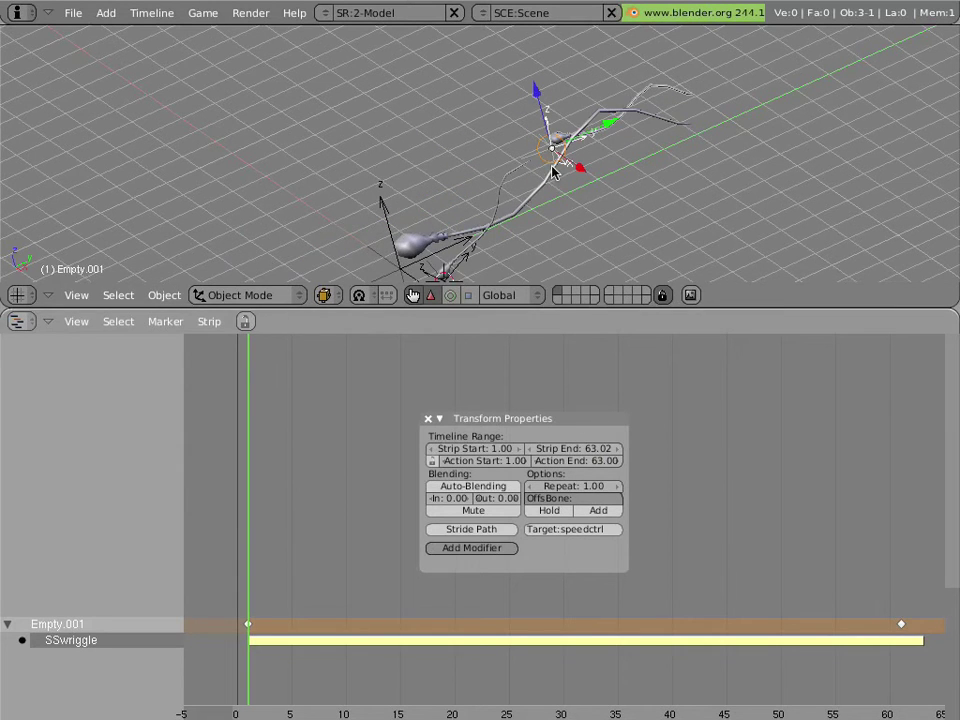
key(Escape)
click(614, 463)
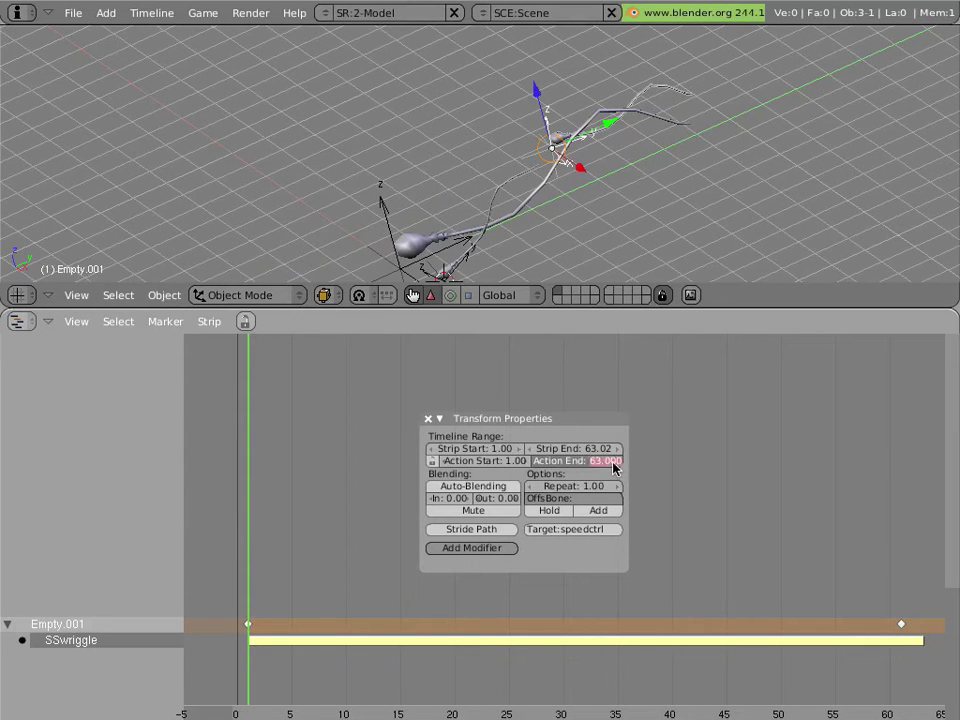
text(100)
key(Return)
key(alt+a)
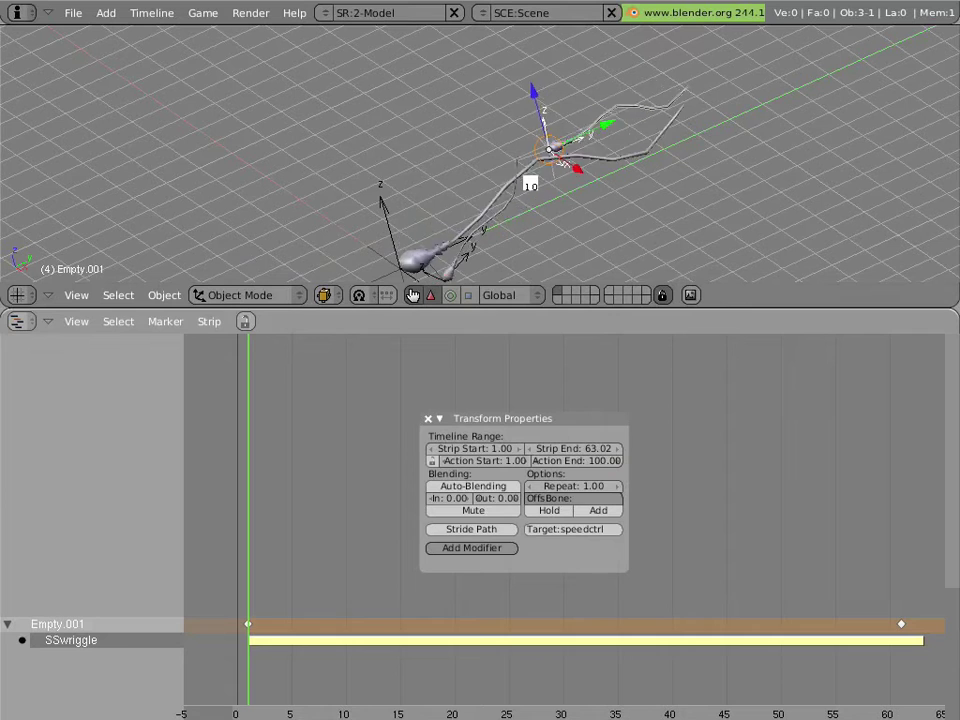
key(Escape)
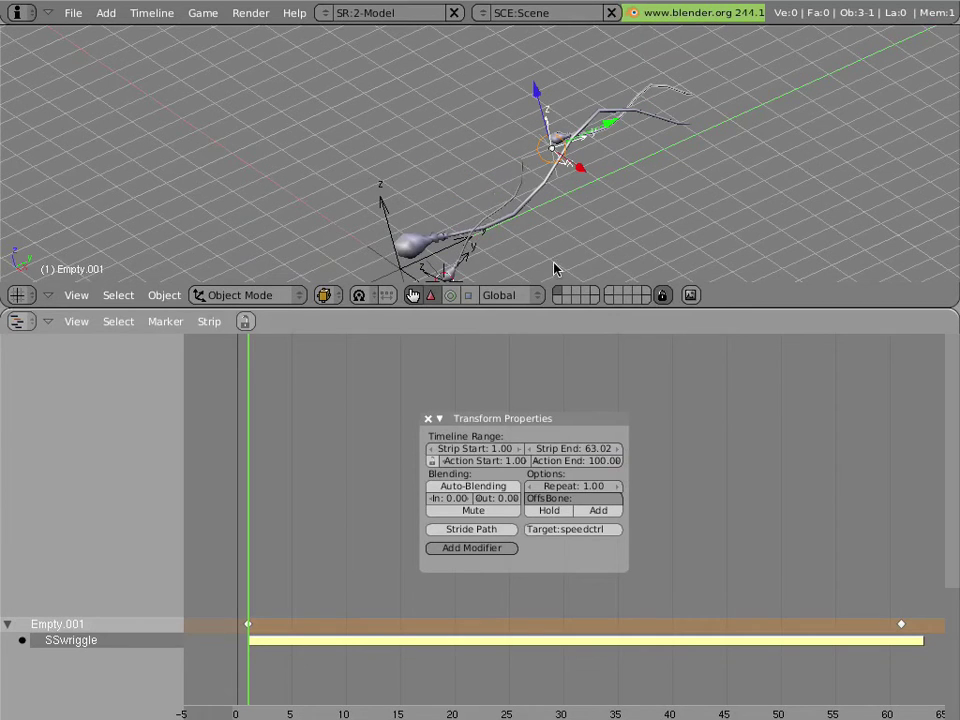
- Try Action End 20, then settle on 50, previewing playback after each change
click(591, 464)
text(20)
key(Return)
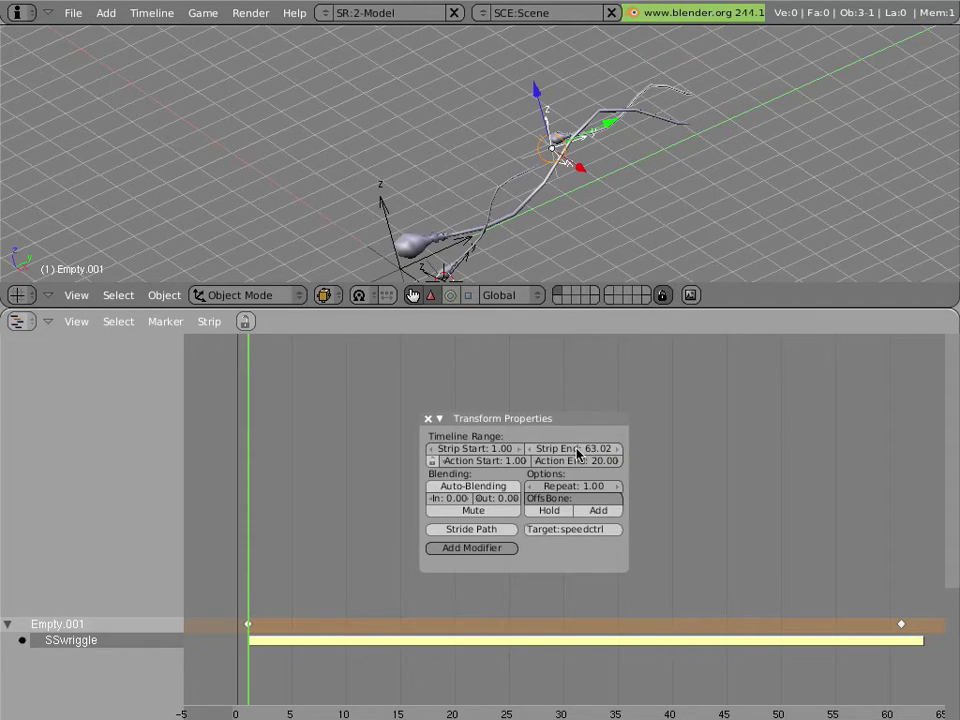
key(alt+a)
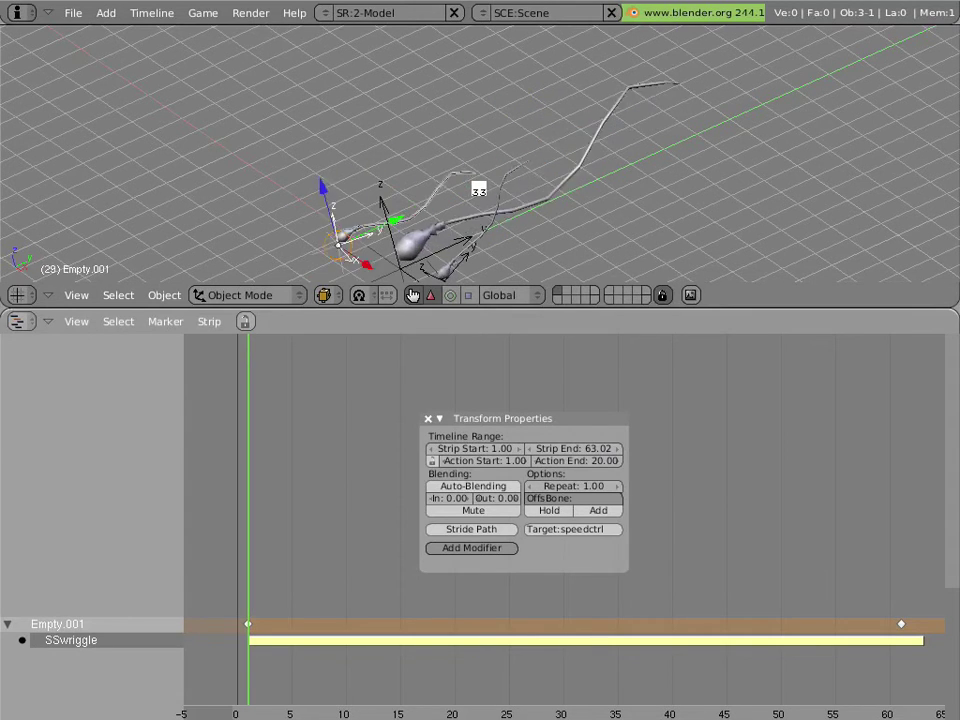
key(Escape)
click(613, 460)
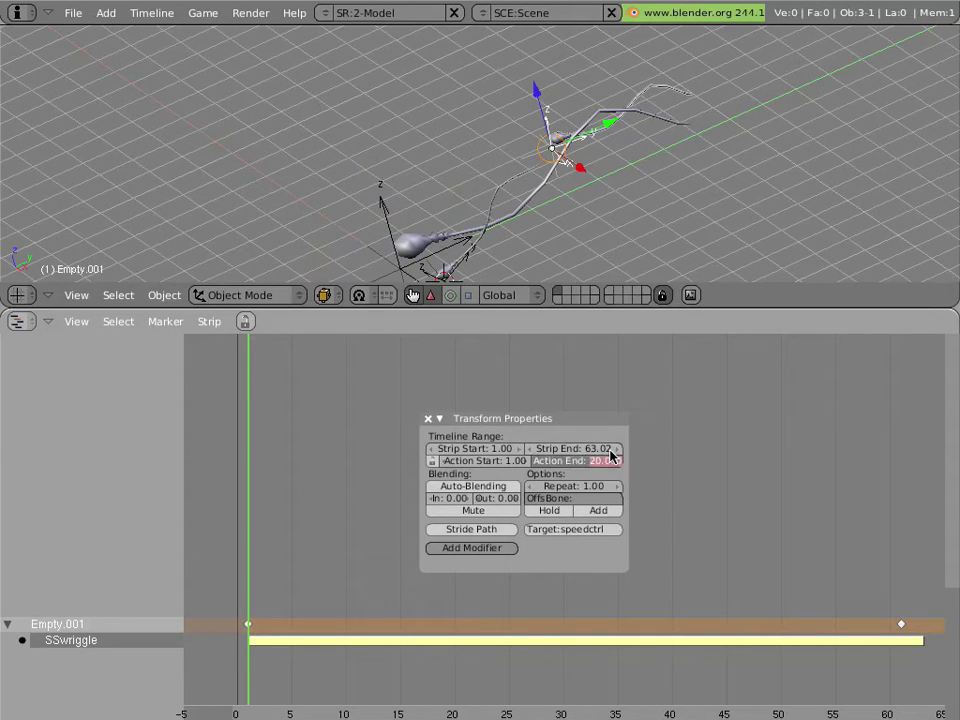
text(50)
key(Return)
key(alt+a)
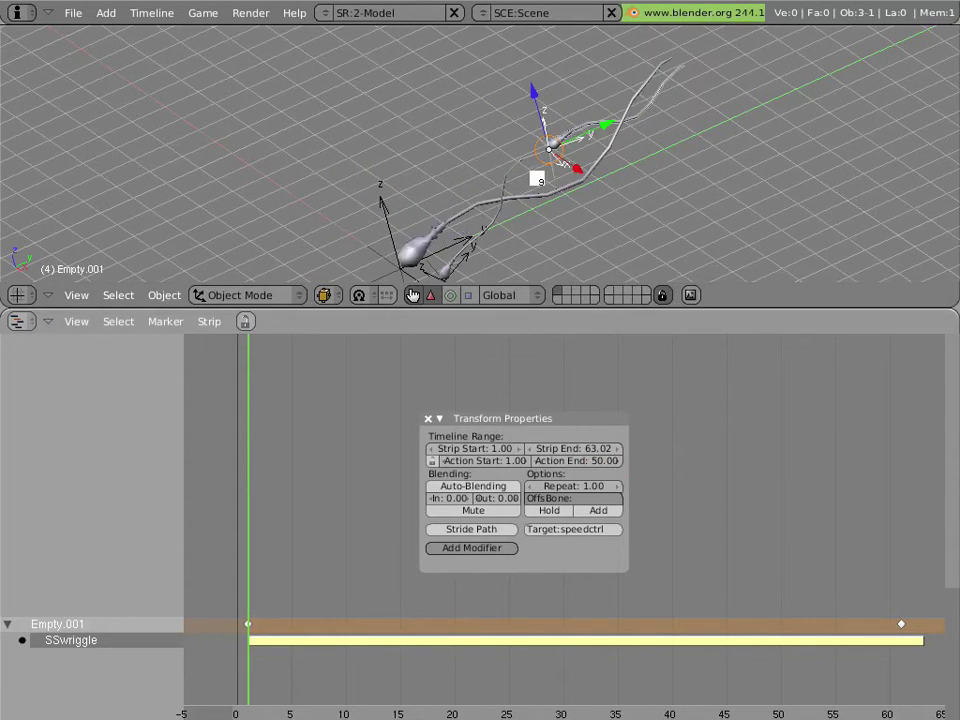
key(Escape)
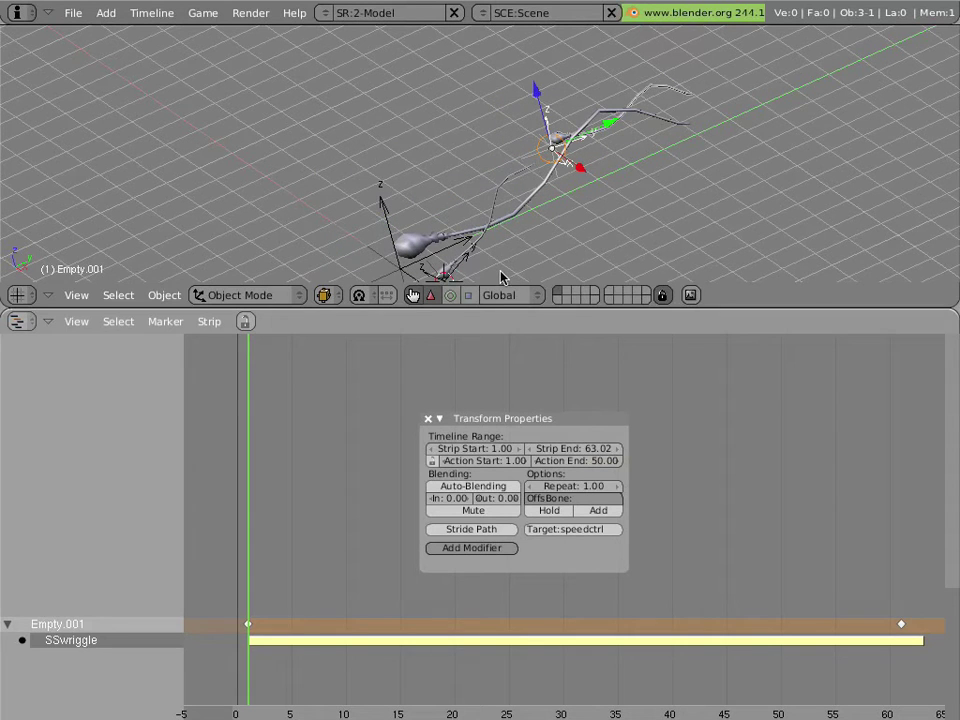
- At frame 17, add an SSbenddown action strip to Empty.001
middle_drag(325, 509, 315, 388)
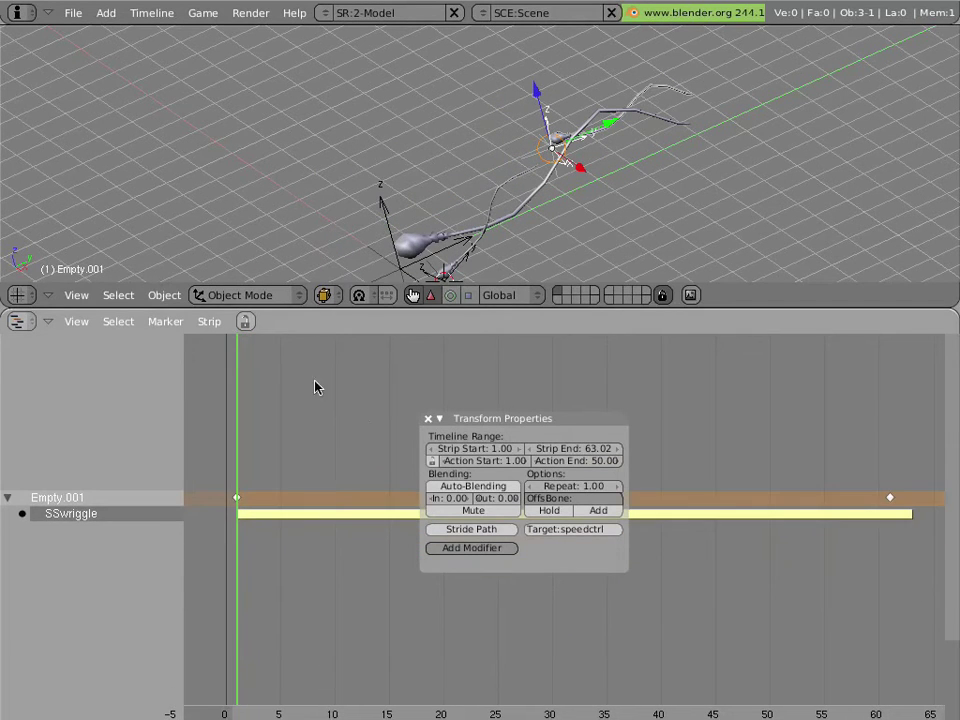
middle_drag(531, 166, 409, 163)
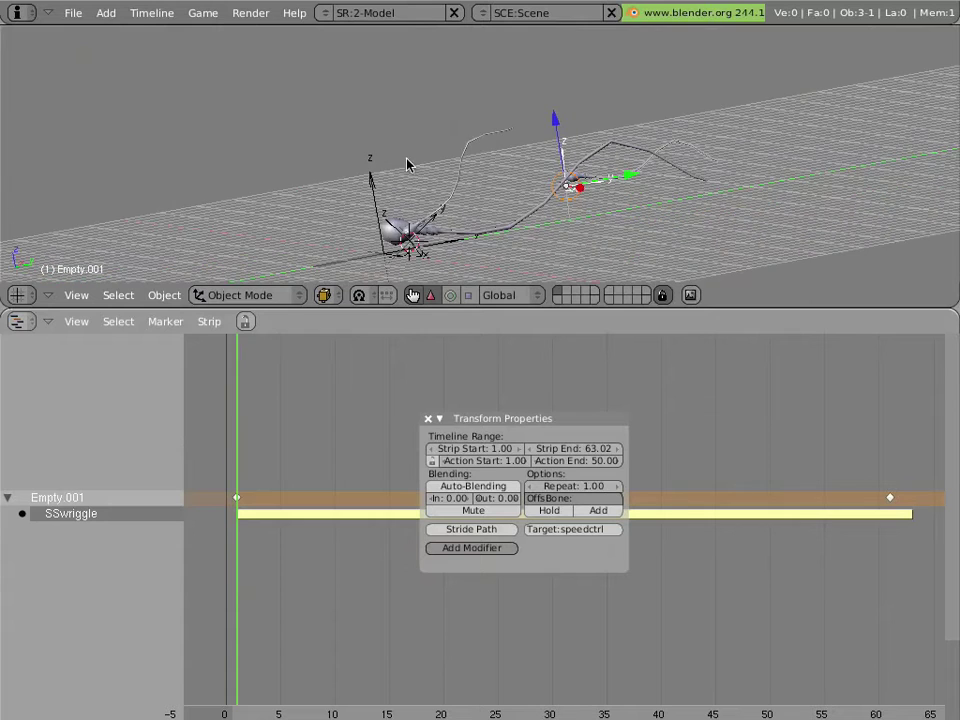
middle_drag(593, 145, 588, 175)
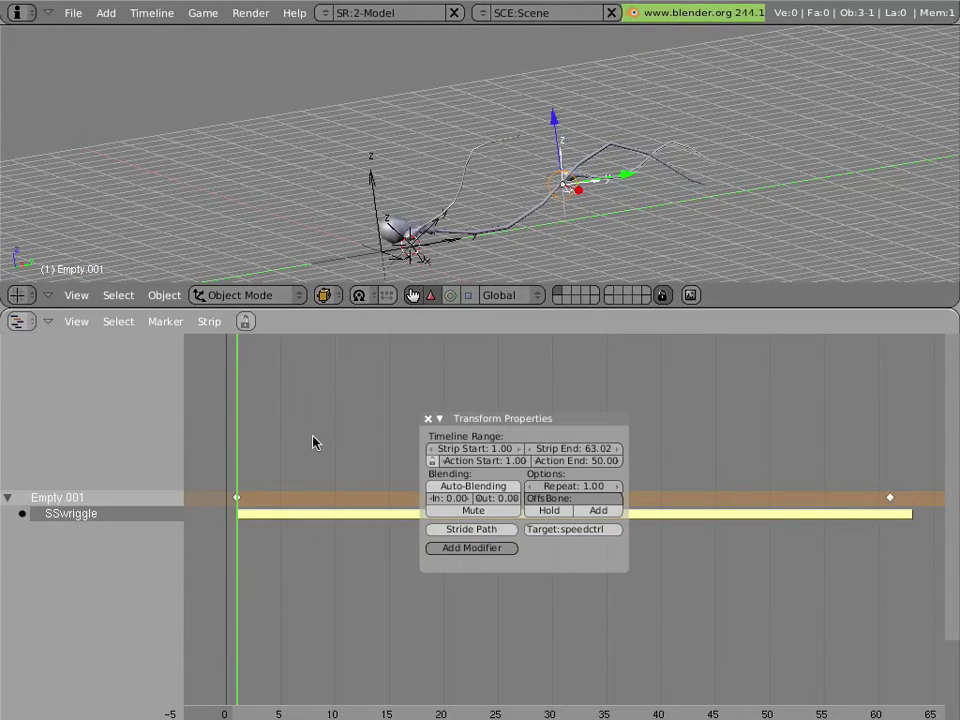
drag(313, 439, 413, 440)
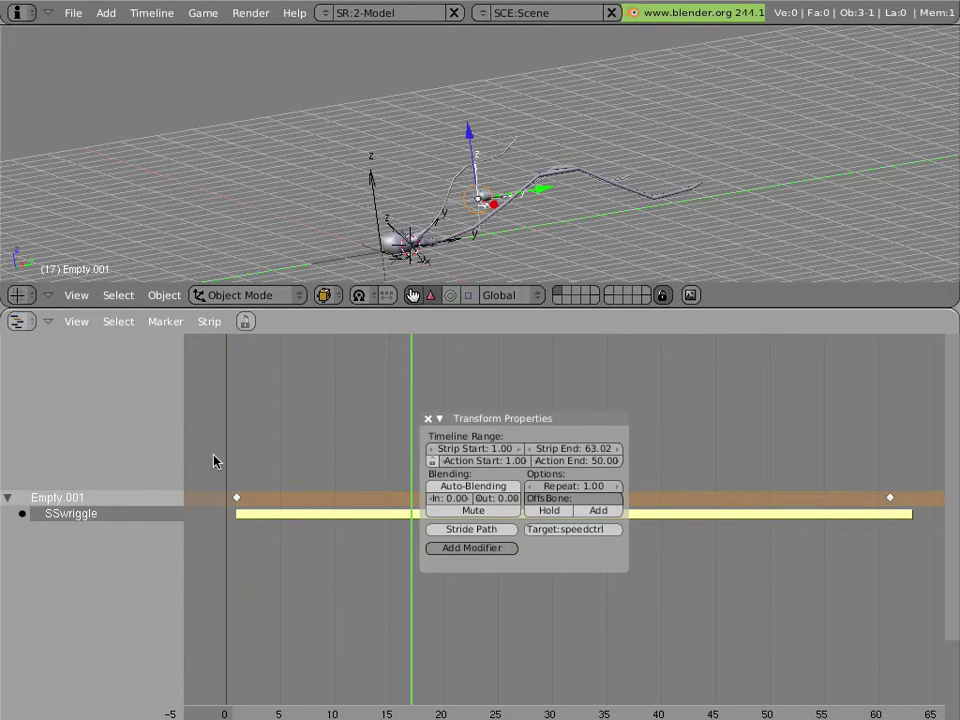
key(shift+a)
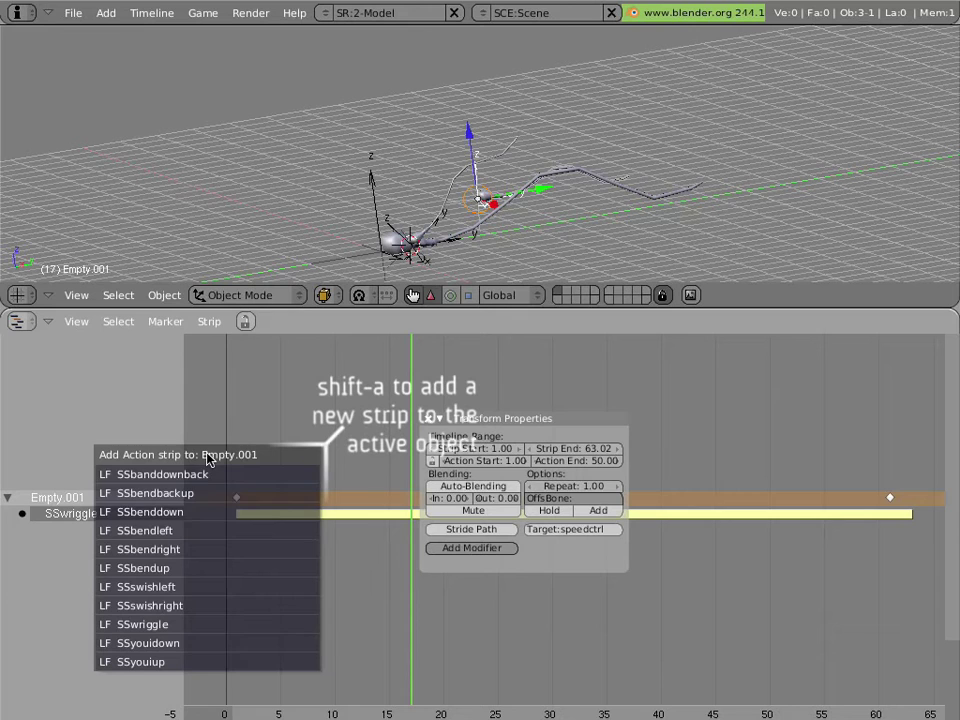
click(216, 510)
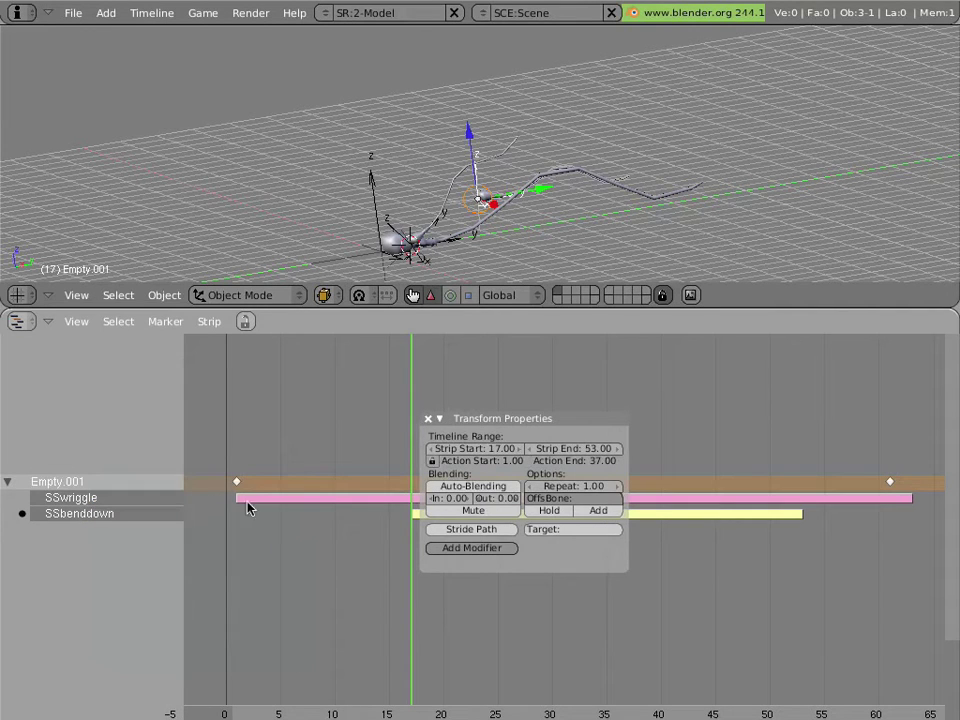
- Set the SSbenddown strip's target to speedctrl
click(403, 418)
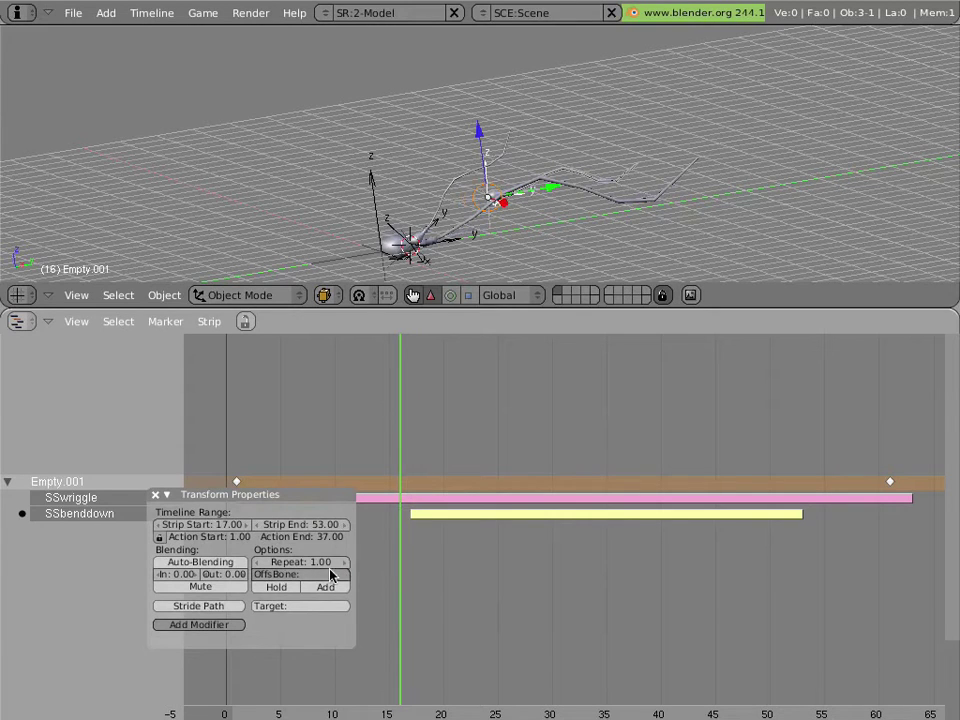
click(327, 606)
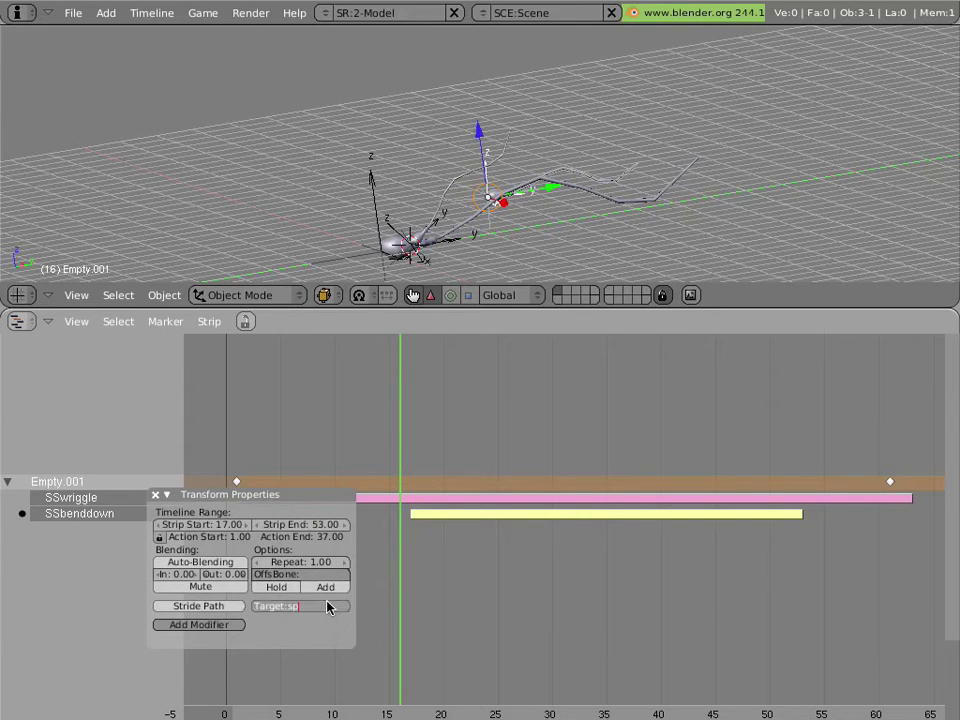
key(Return)
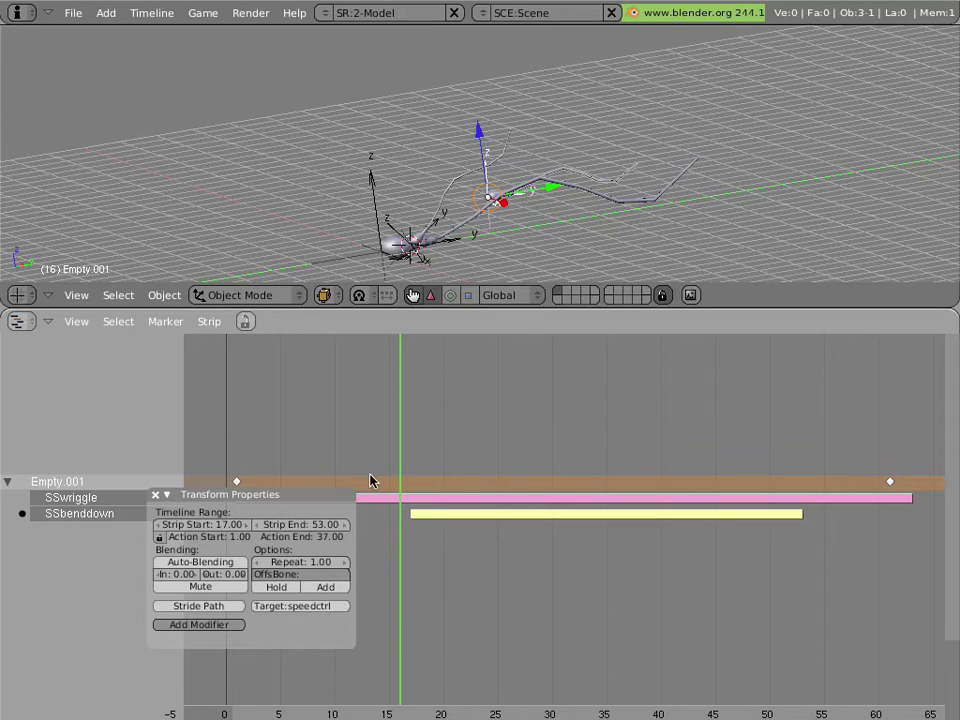
key(Right)
- Scrub through the bend, then give SSbenddown a 9-frame blend in and 8-frame blend out
drag(425, 459, 477, 472)
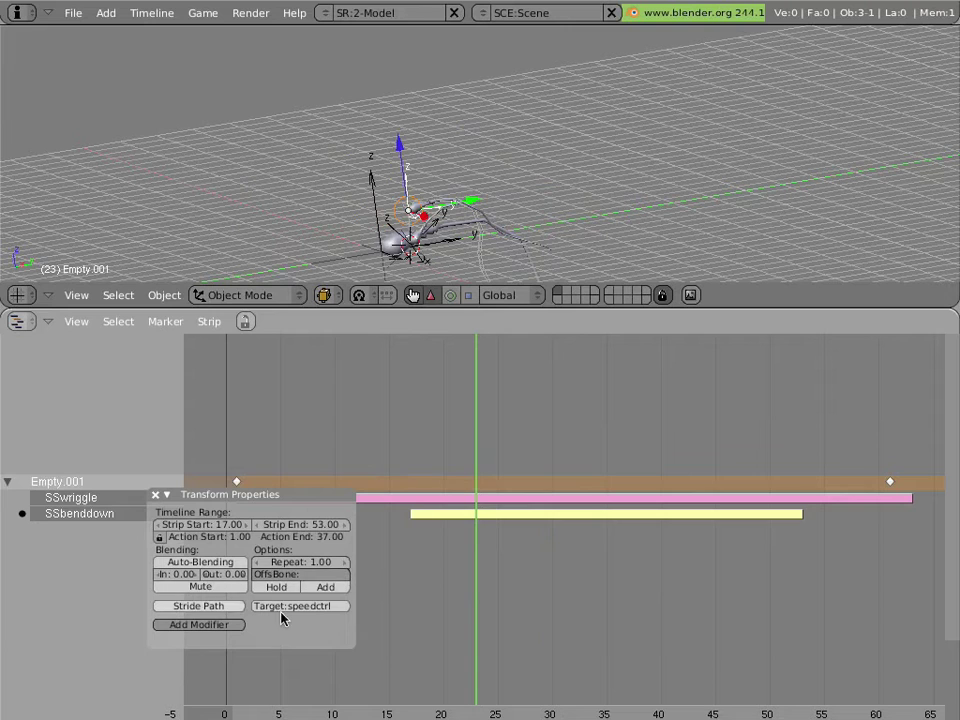
drag(476, 583, 437, 583)
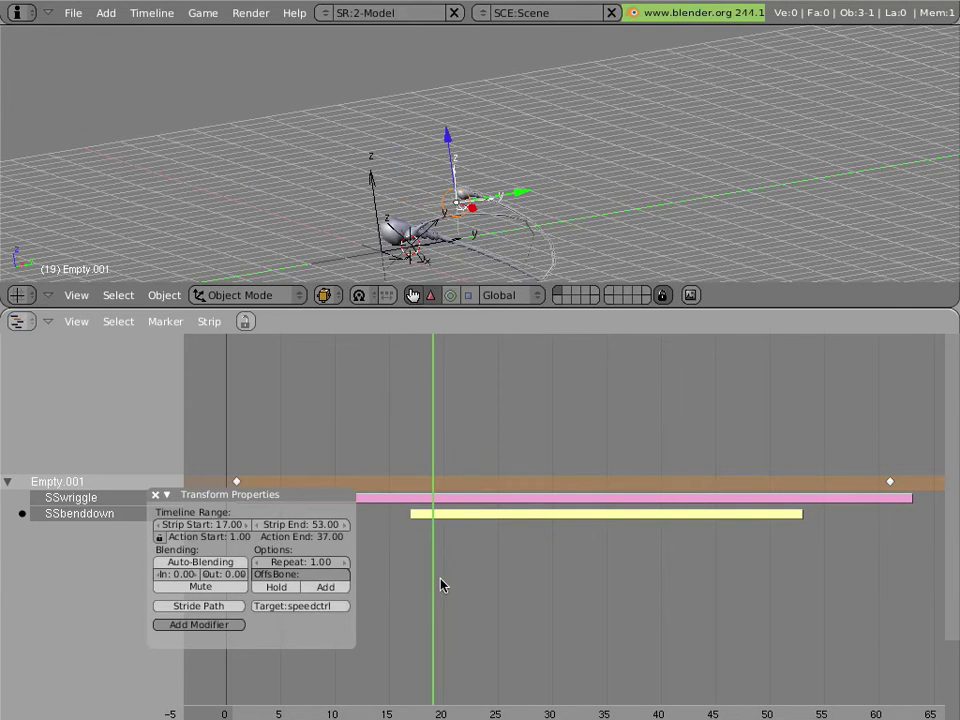
drag(194, 580, 333, 578)
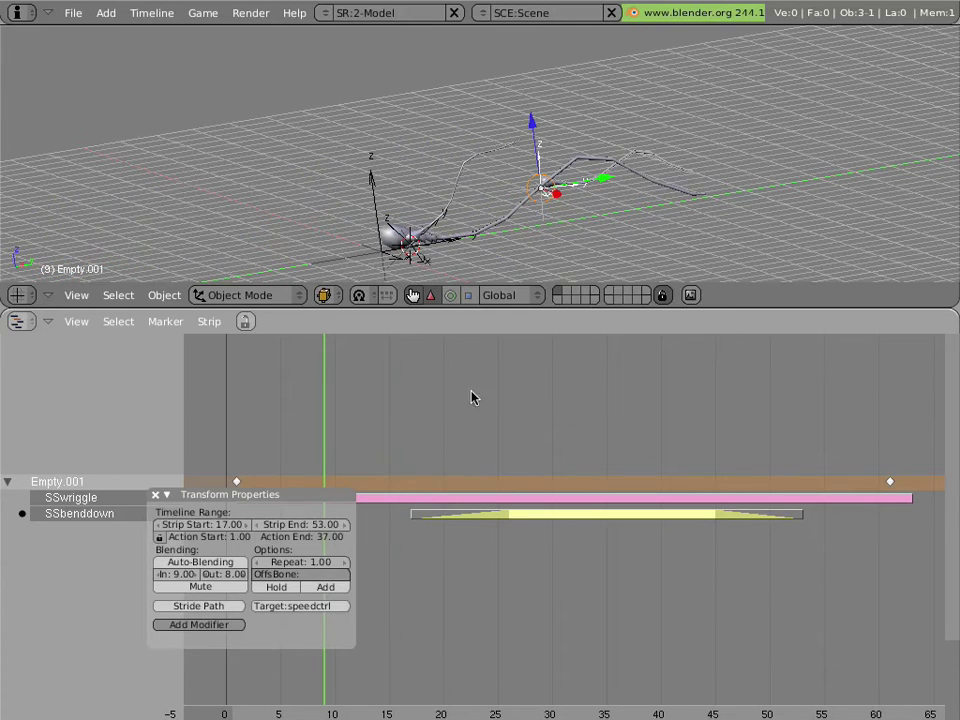
- Select the other sperm instance, Empty, and add an SSwriggle strip to it
click(158, 497)
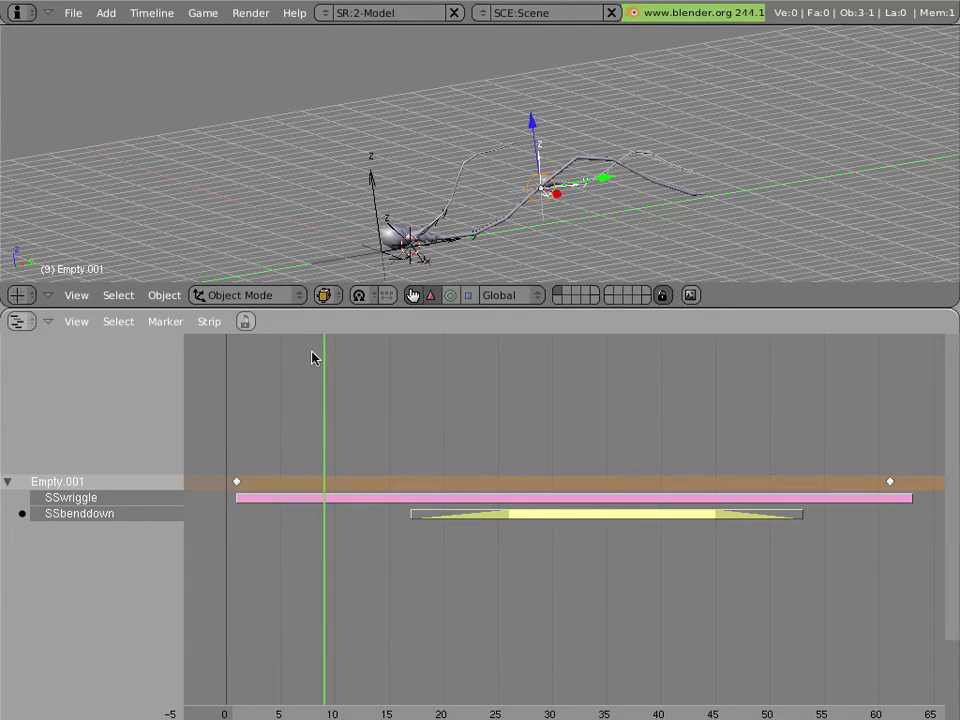
mouse_move(369, 179)
middle_down()
mouse_move(397, 198)
mouse_move(367, 187)
middle_up()
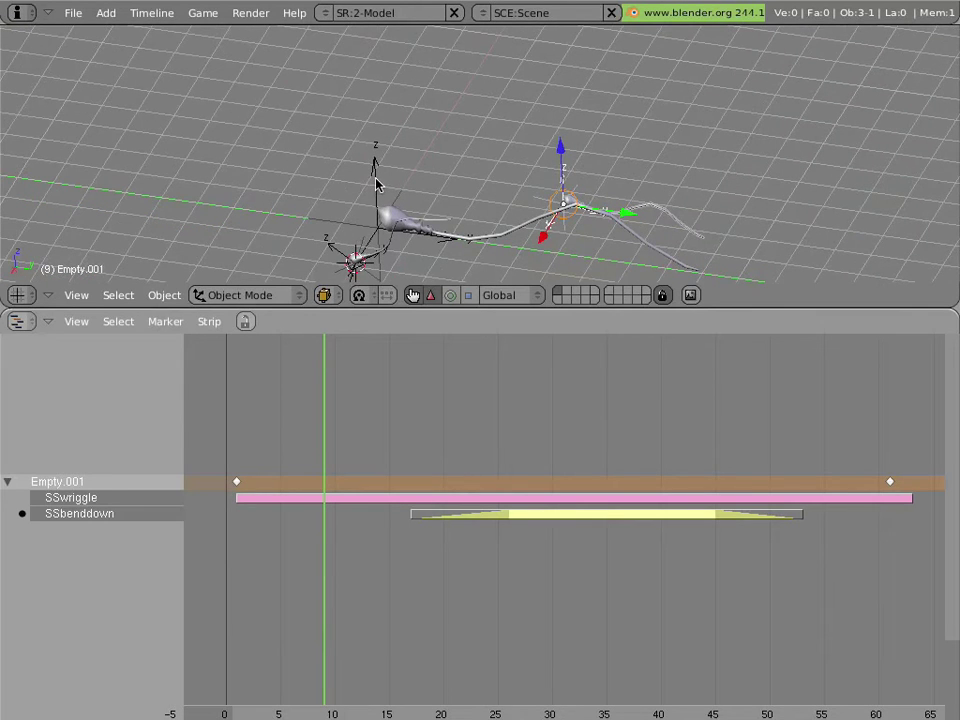
right_click(391, 220)
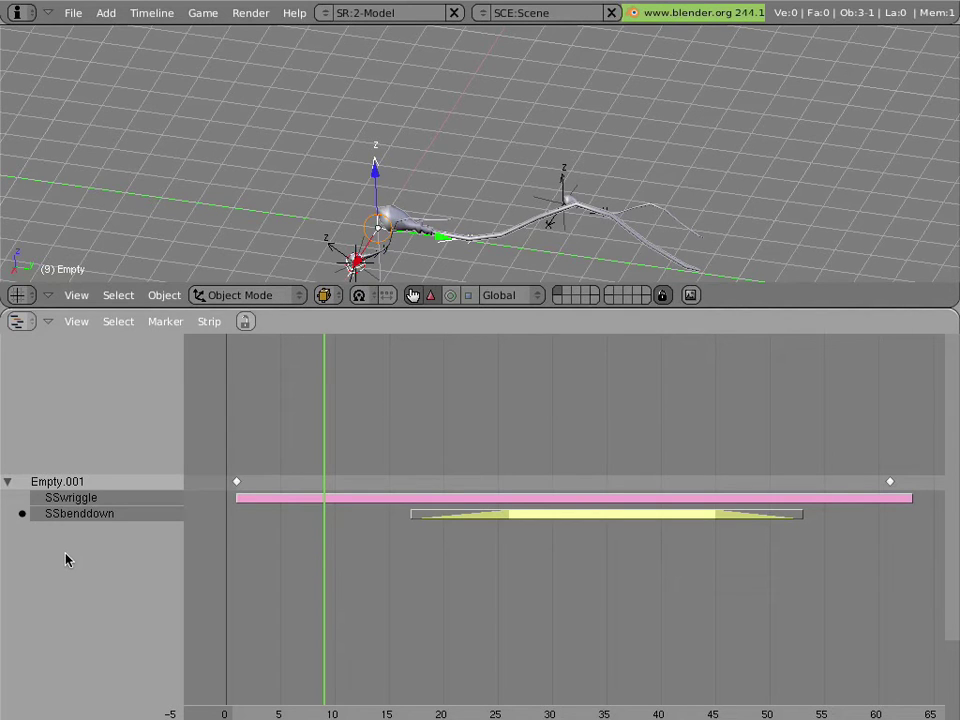
key(shift+a)
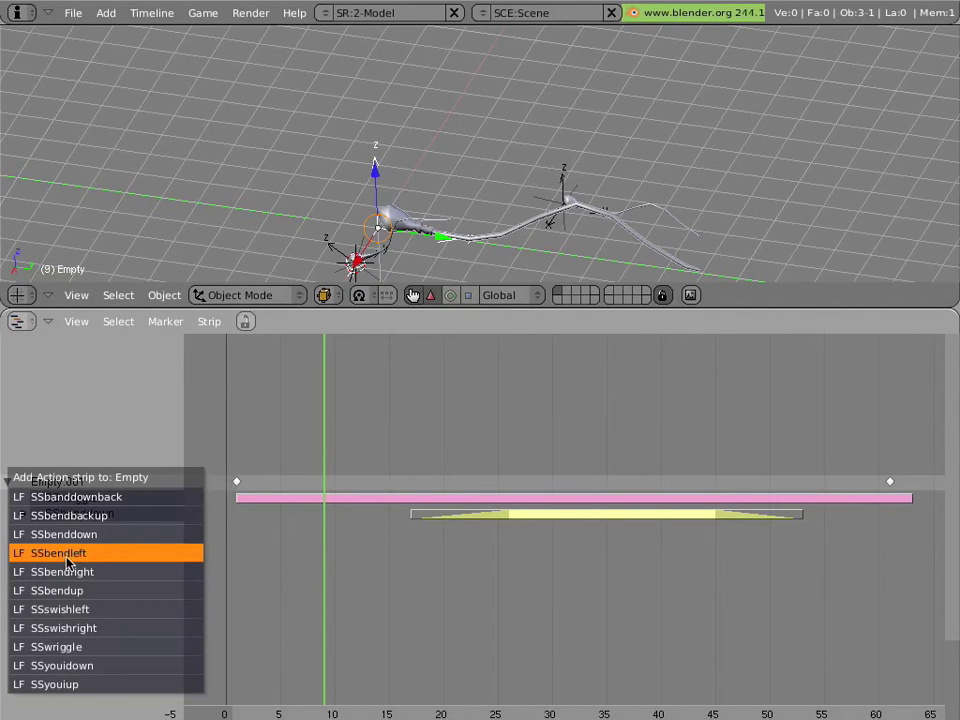
click(92, 646)
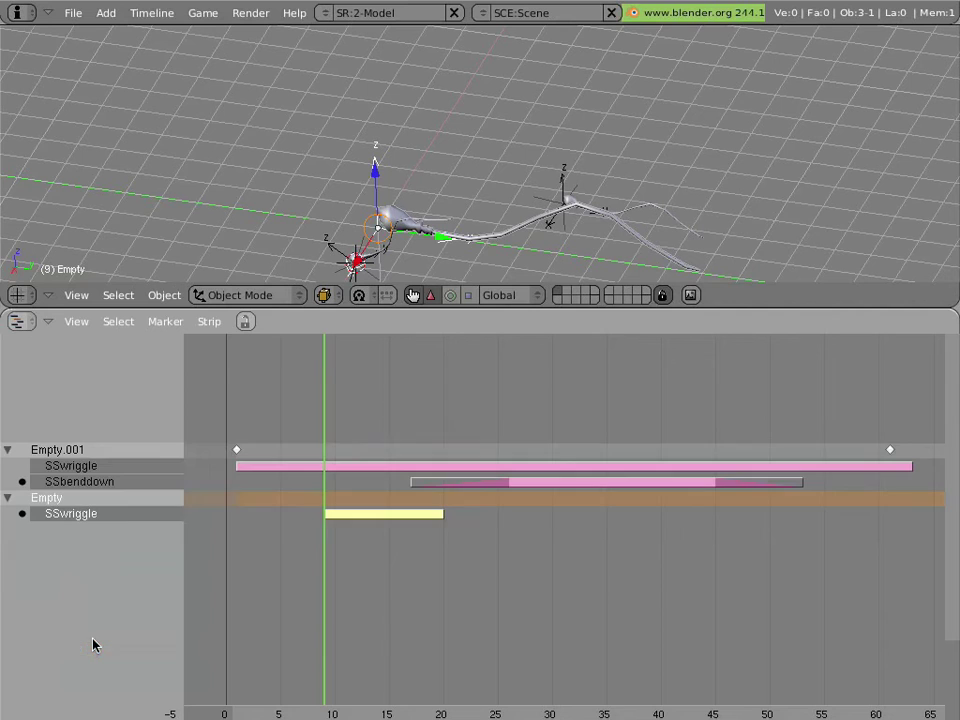
- Move Empty's SSwriggle strip to frame 1 and stretch it to end around frame 62
key(g)
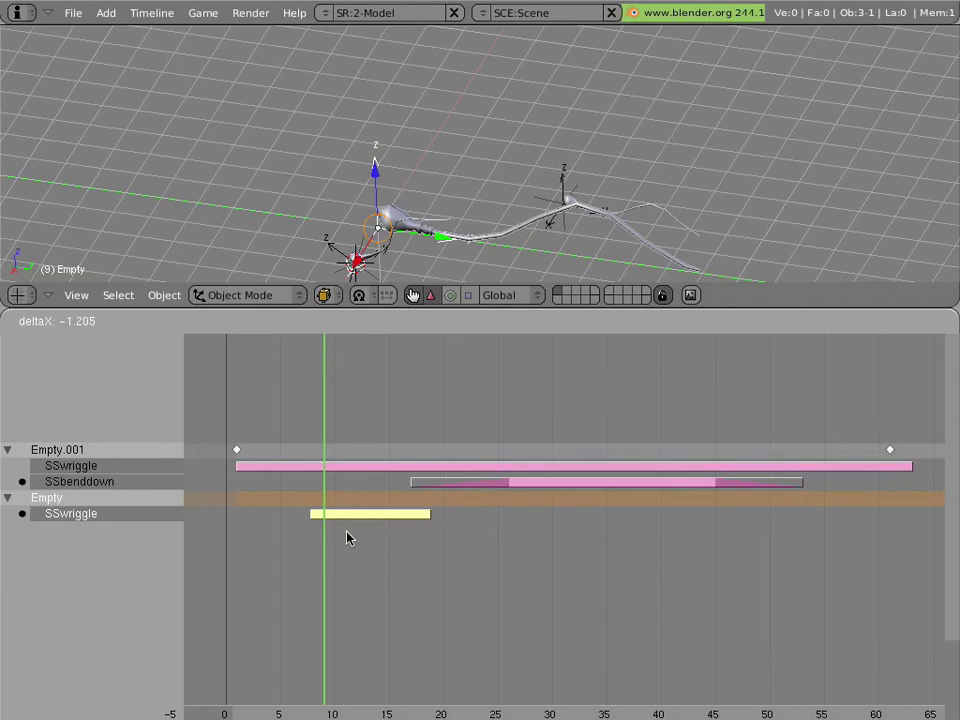
click(294, 538)
key(Left)
key(Left)
key(Left)
key(Left)
key(Left)
key(Left)
key(Left)
key(Left)
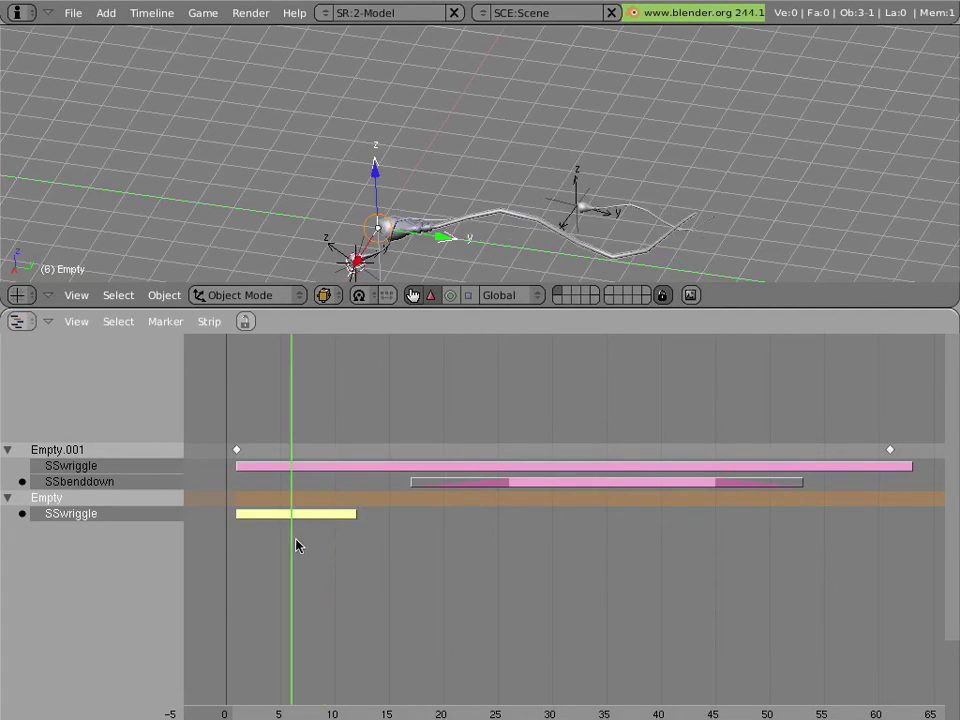
key(s)
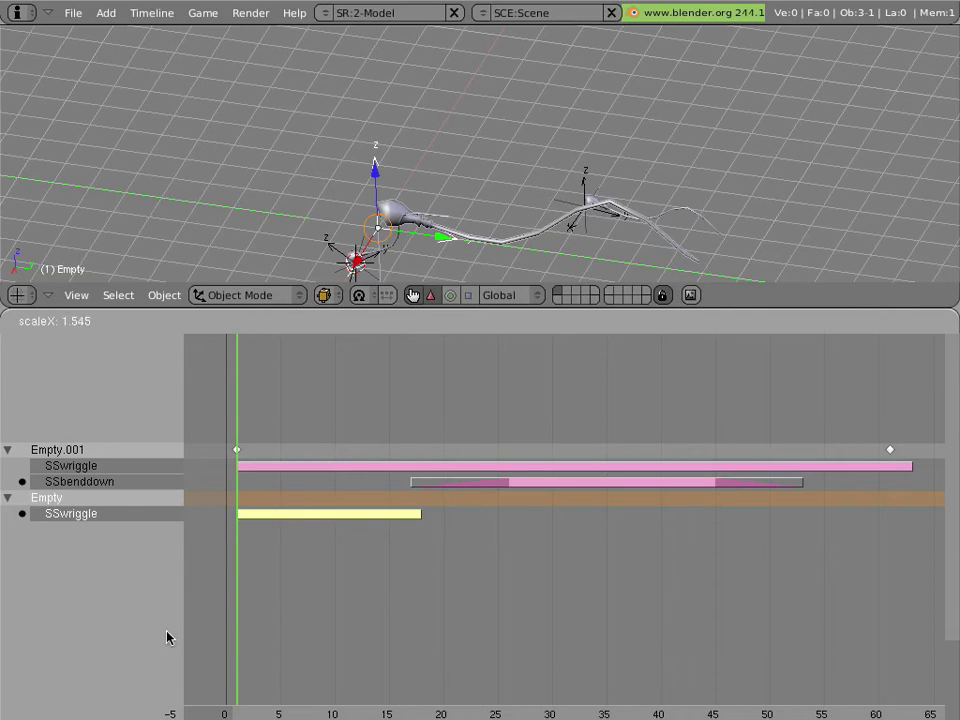
click(167, 638)
key(s)
click(156, 690)
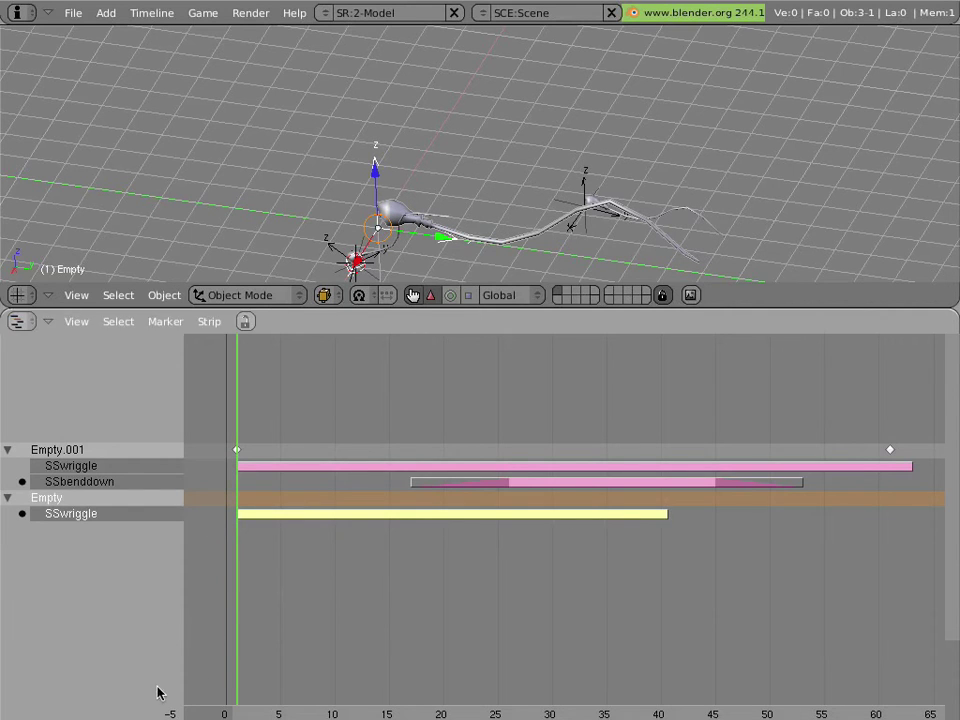
key(s)
click(223, 653)
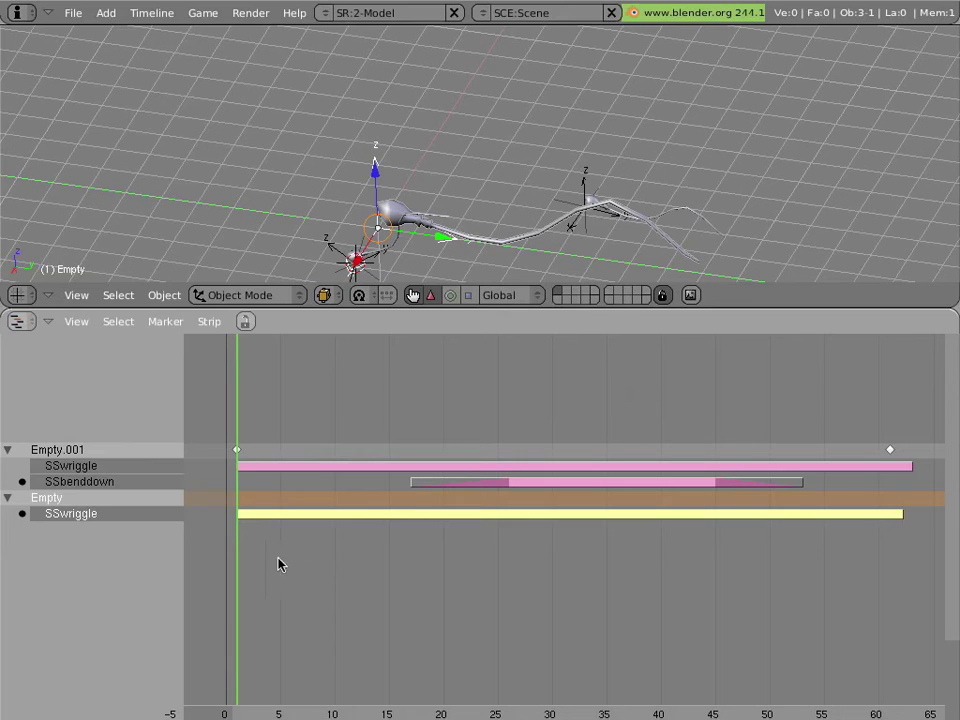
- Target Empty's SSwriggle strip at speedctrl and play the animation to check the motion
key(n)
click(326, 611)
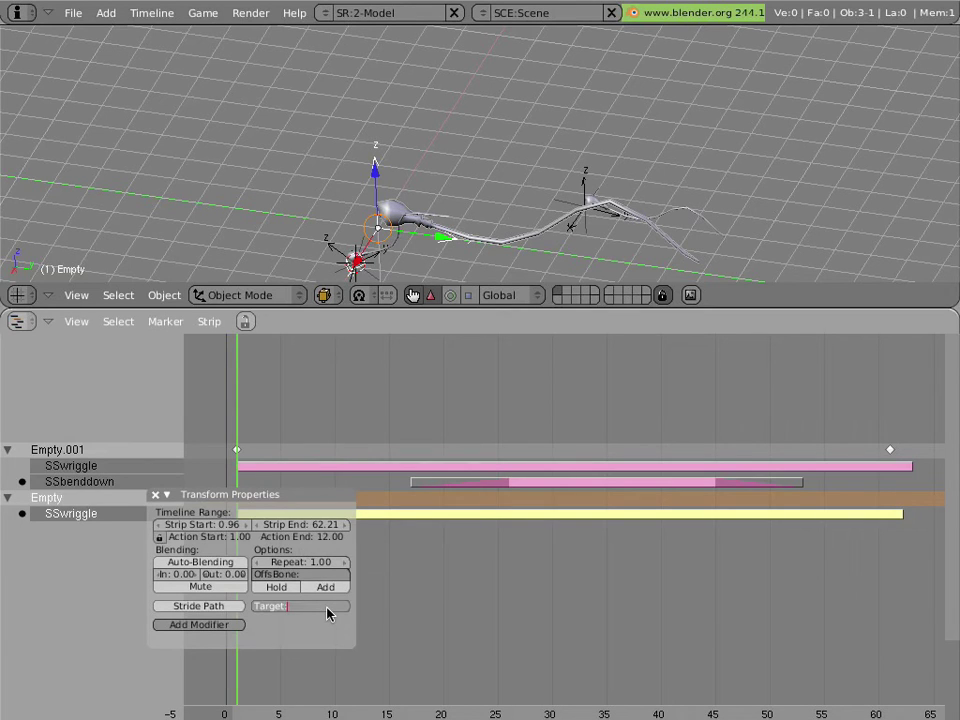
key(Return)
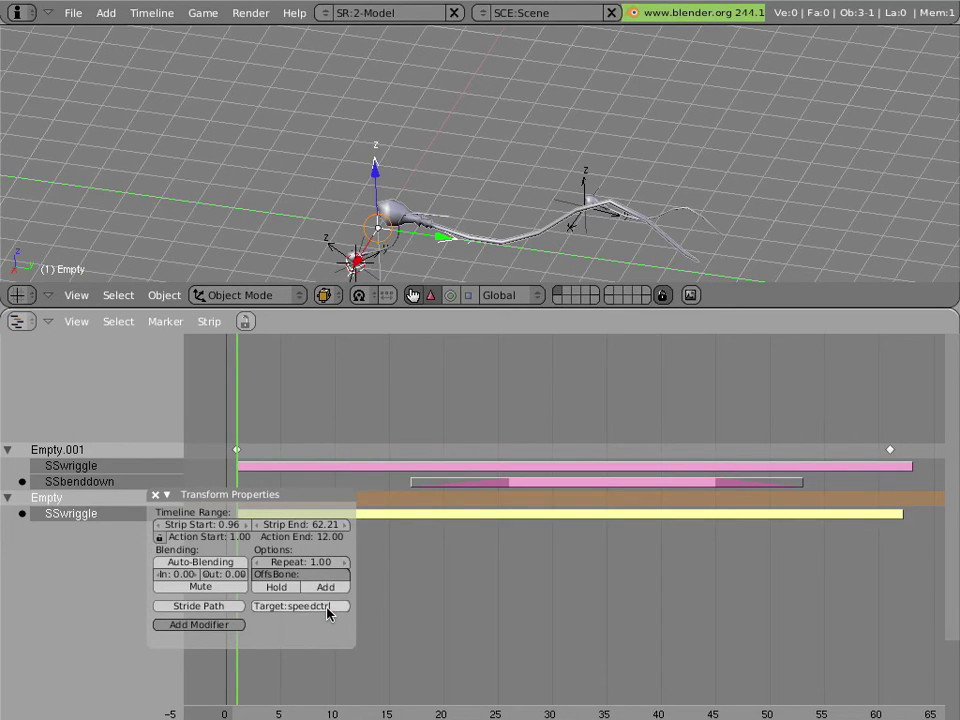
key(alt+a)
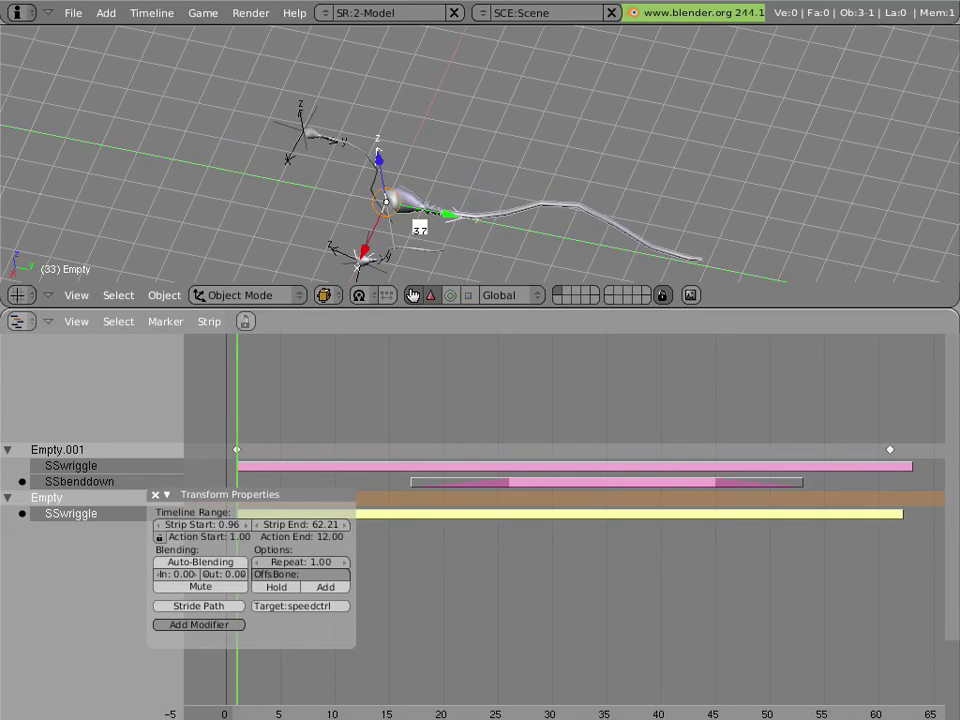
key(Escape)
key(shift+Left)
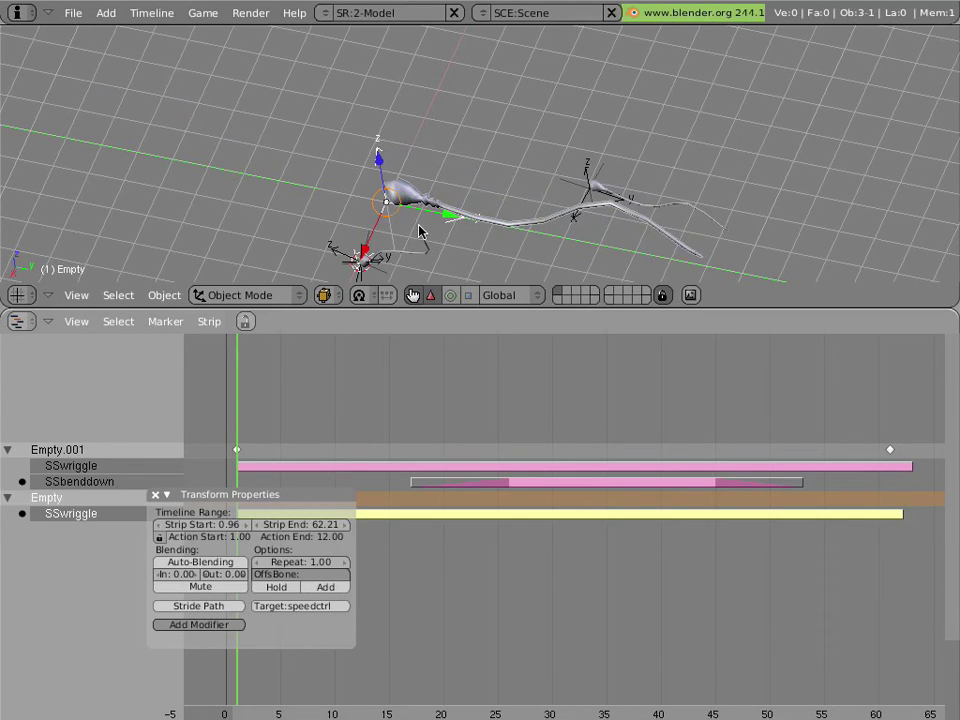